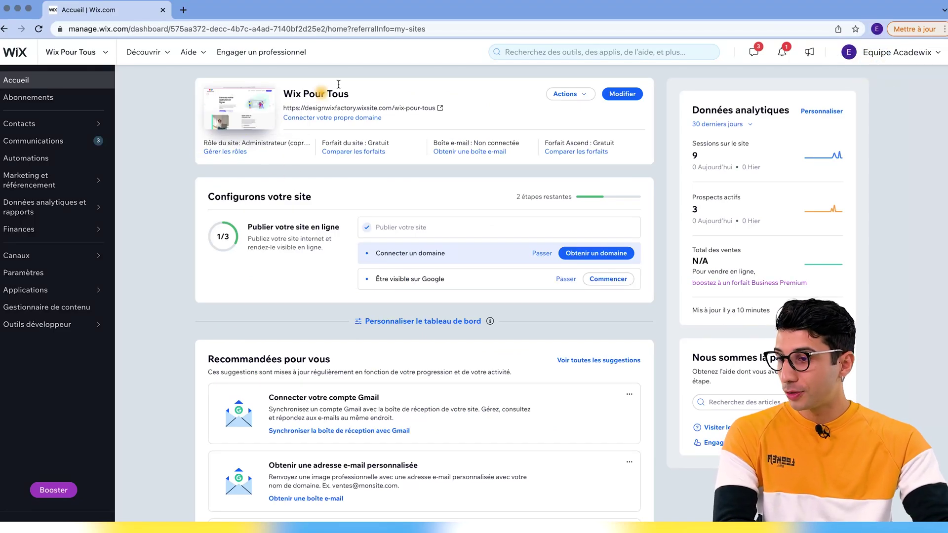
pyautogui.click(81, 53)
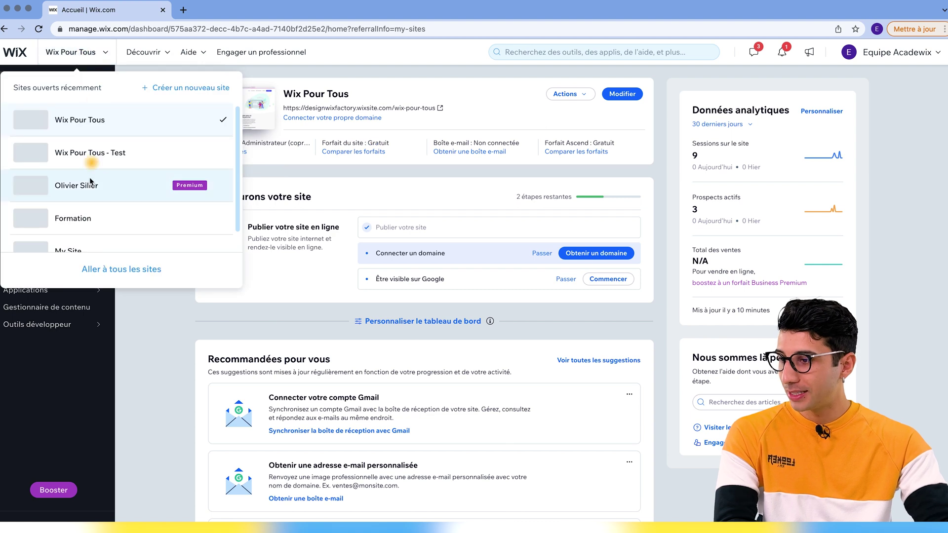
pyautogui.scroll(-1, 104, 190)
pyautogui.scroll(1, 112, 198)
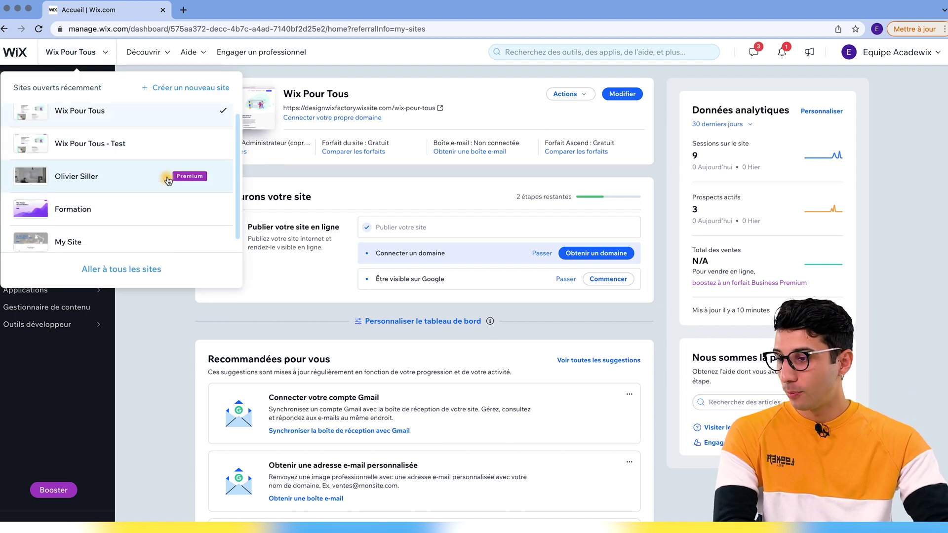
pyautogui.click(176, 331)
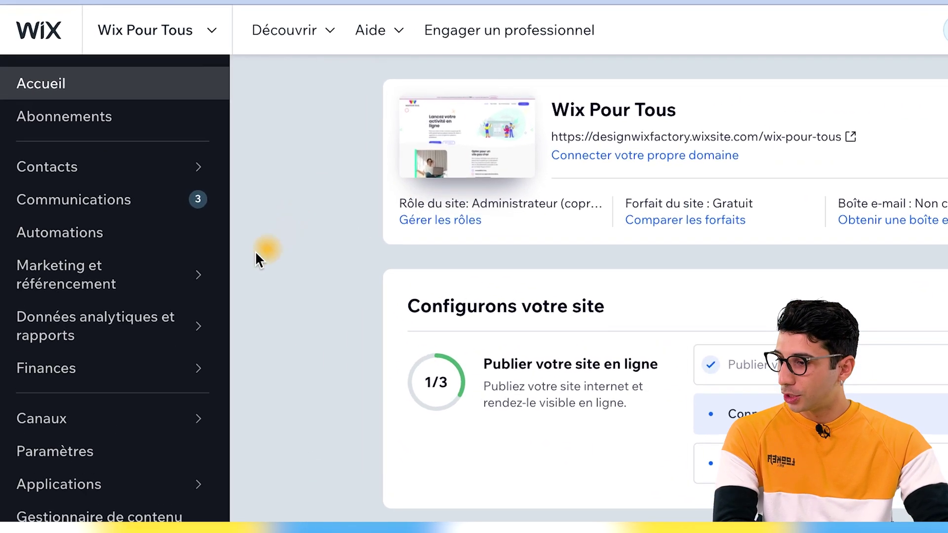
# - Start the Wix SEO Wiz under "Être visible sur Google" and submit "Wix Pour Tous" as the business name
pyautogui.moveTo(49, 185)
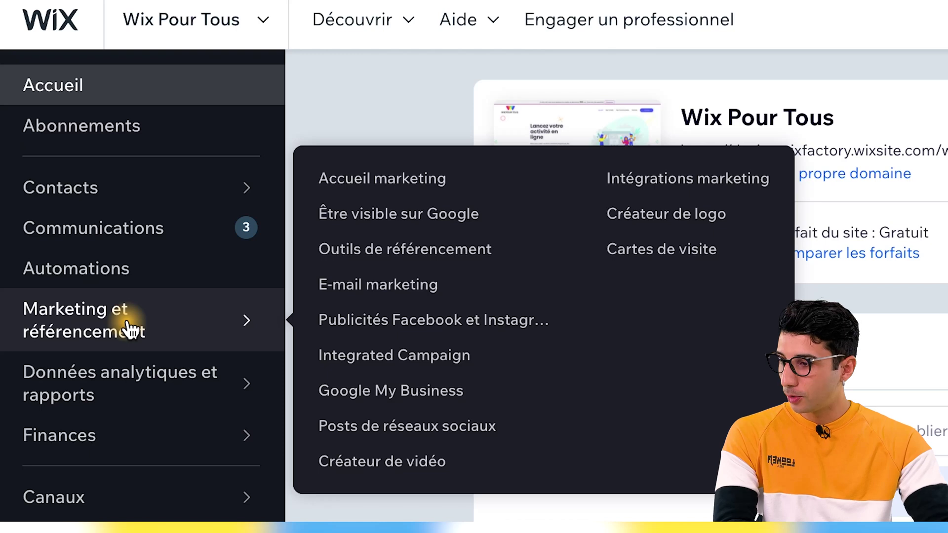
pyautogui.click(424, 227)
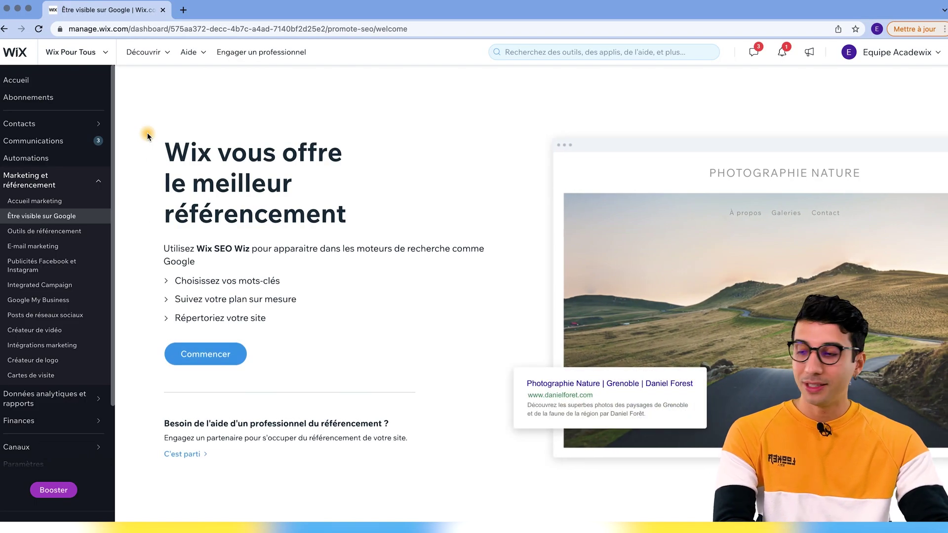
pyautogui.click(238, 357)
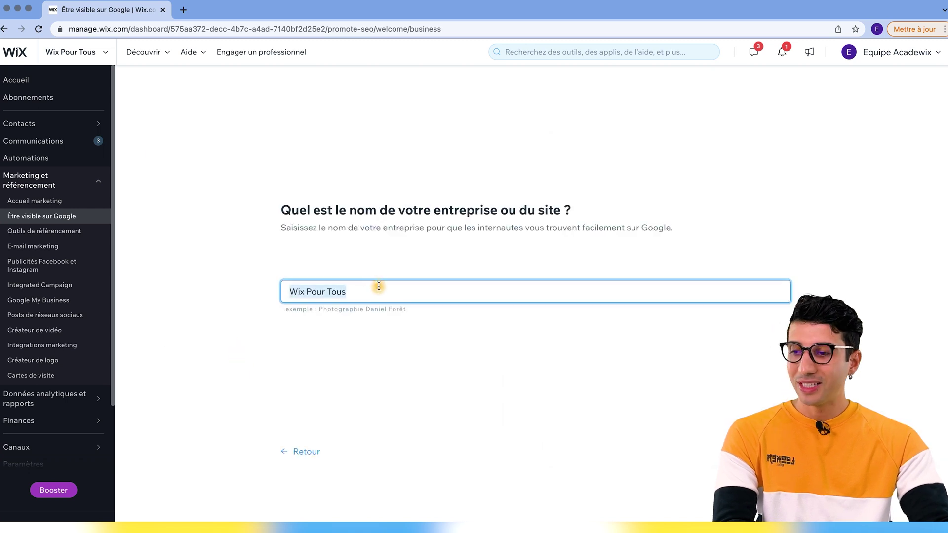
pyautogui.click(379, 286)
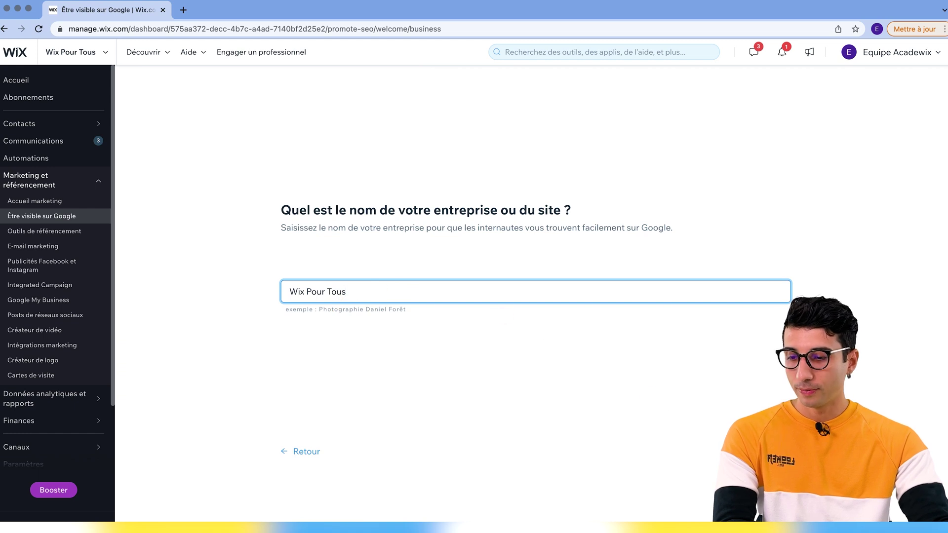
pyautogui.press('Return')
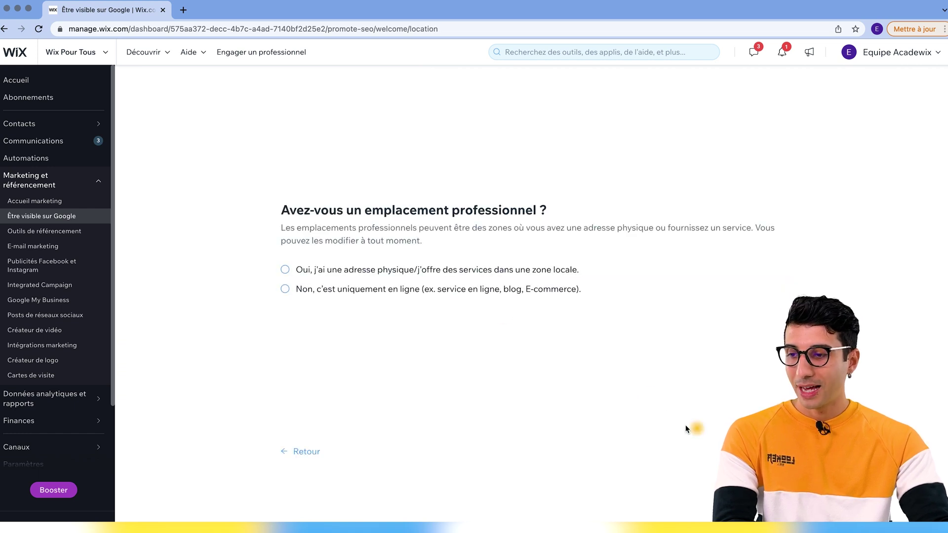
# - Declare a physical business location and set it to Paris, France
pyautogui.click(395, 274)
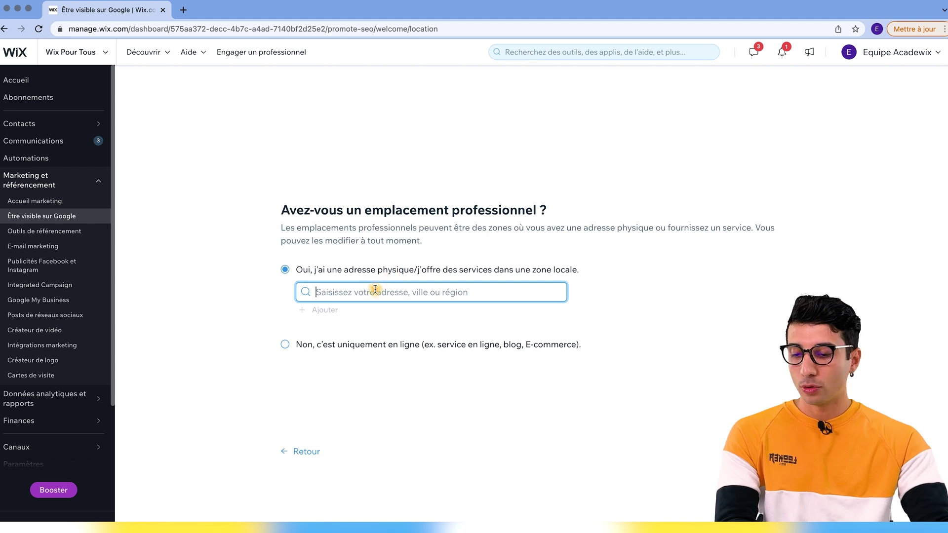
pyautogui.write('Paris')
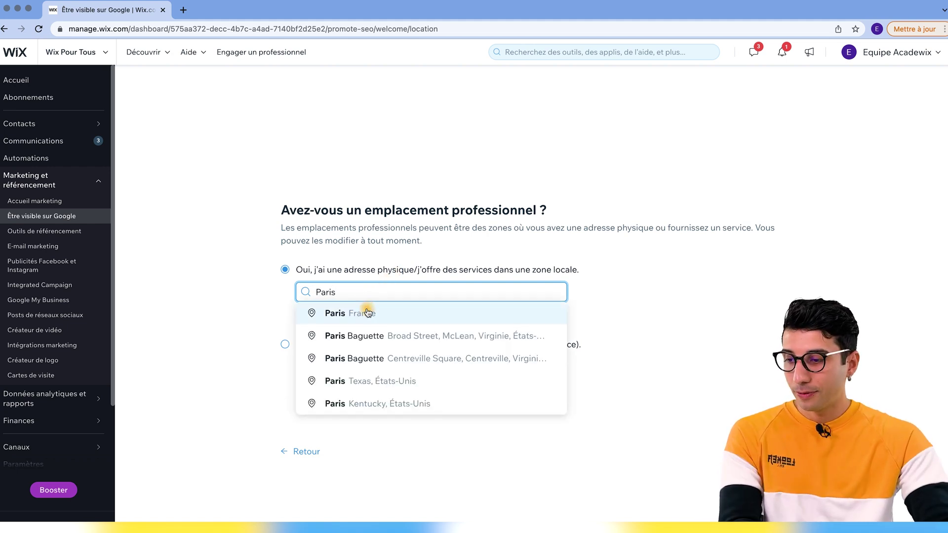
pyautogui.click(365, 310)
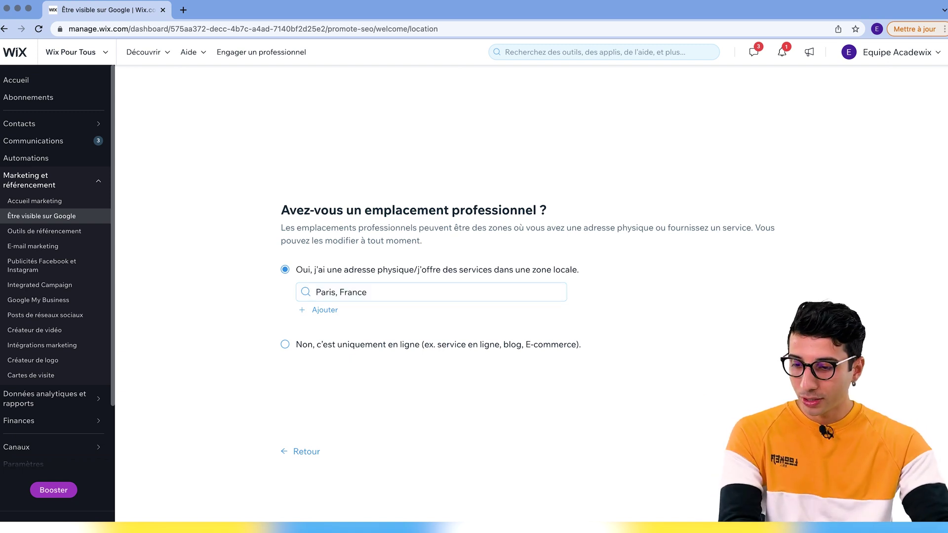
pyautogui.press('Return')
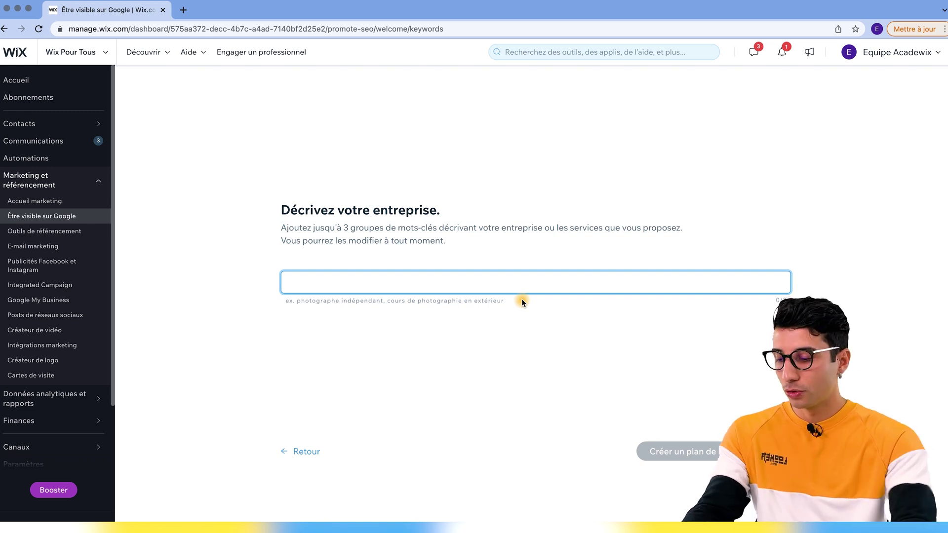
# - Add the keyword groups "location de sites wix", "site wix pas cher" and "expert wix", and create the SEO plan
pyautogui.write('locatio')
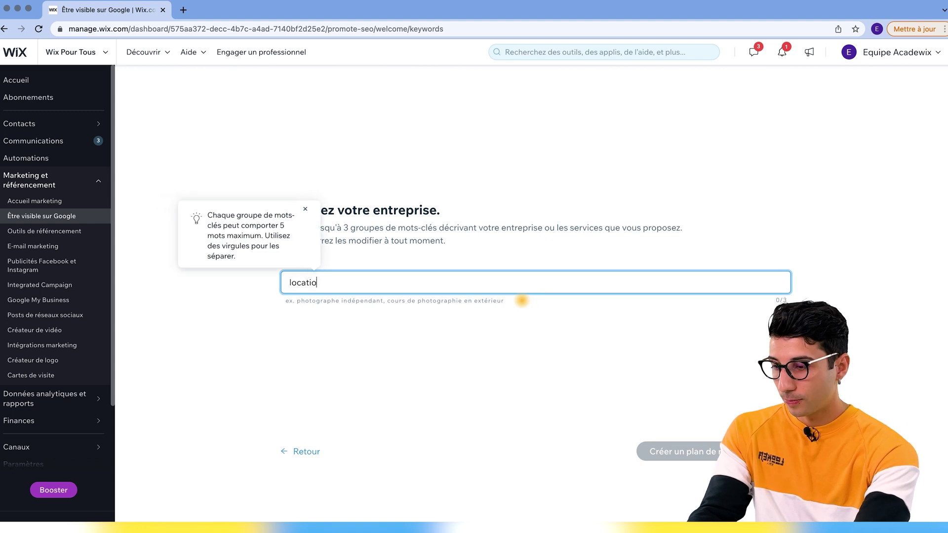
pyautogui.write('n de sites wix')
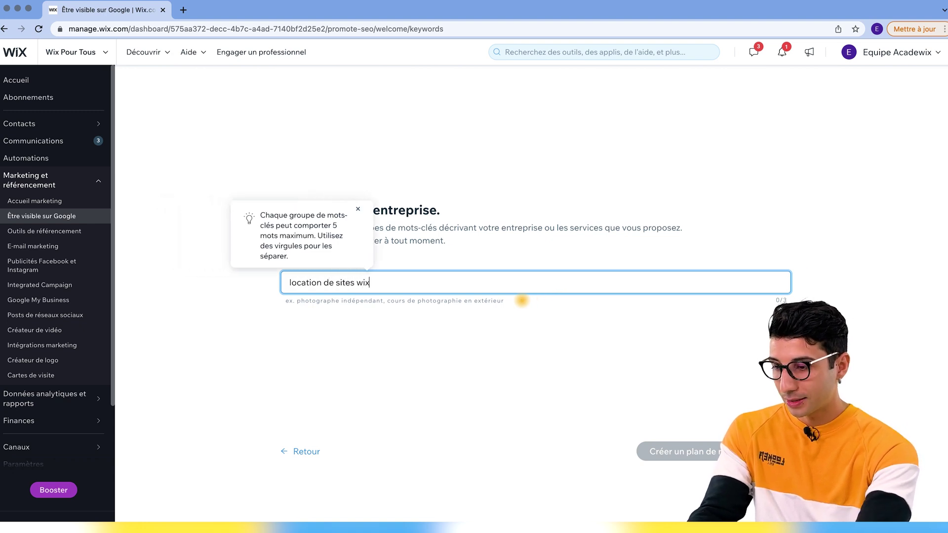
pyautogui.press('Return')
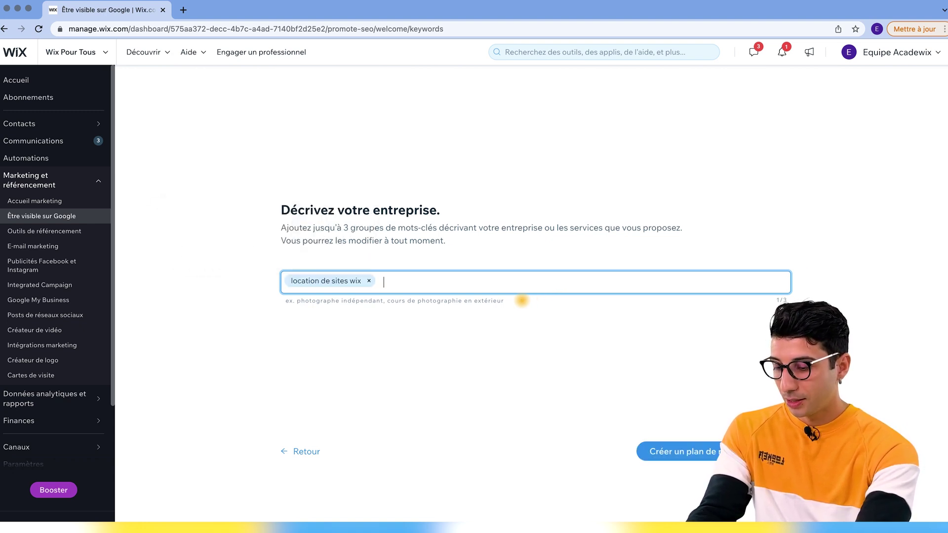
pyautogui.write('sit')
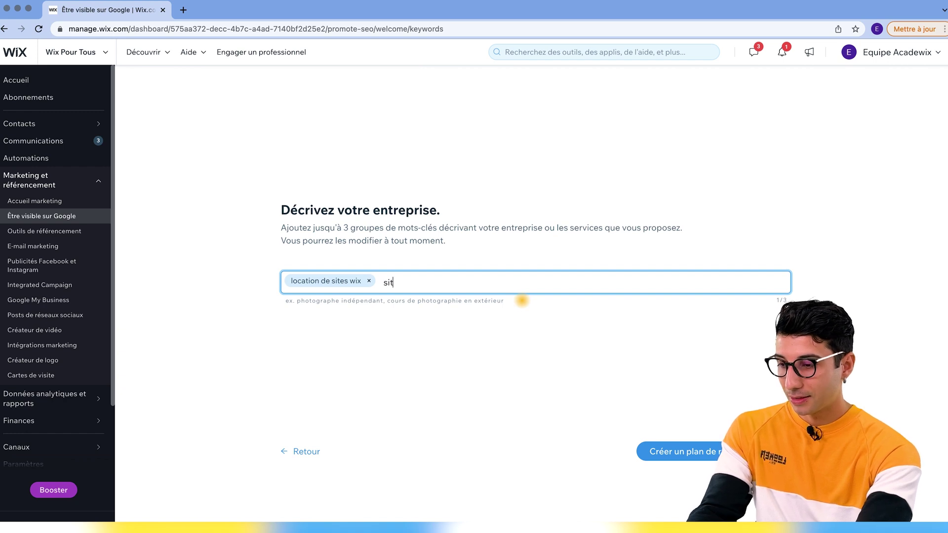
pyautogui.write('e wix pas cher')
pyautogui.press('Return')
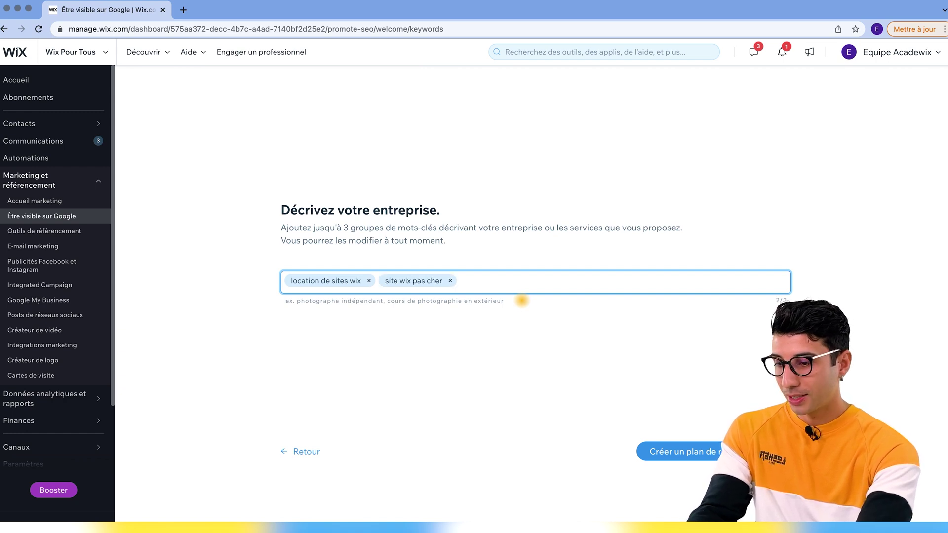
pyautogui.write('expert wix')
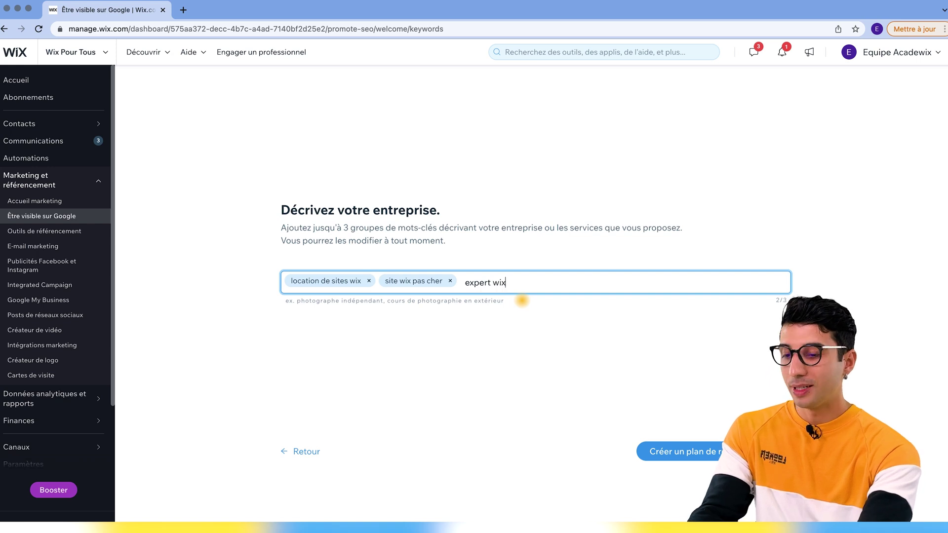
pyautogui.press('Return')
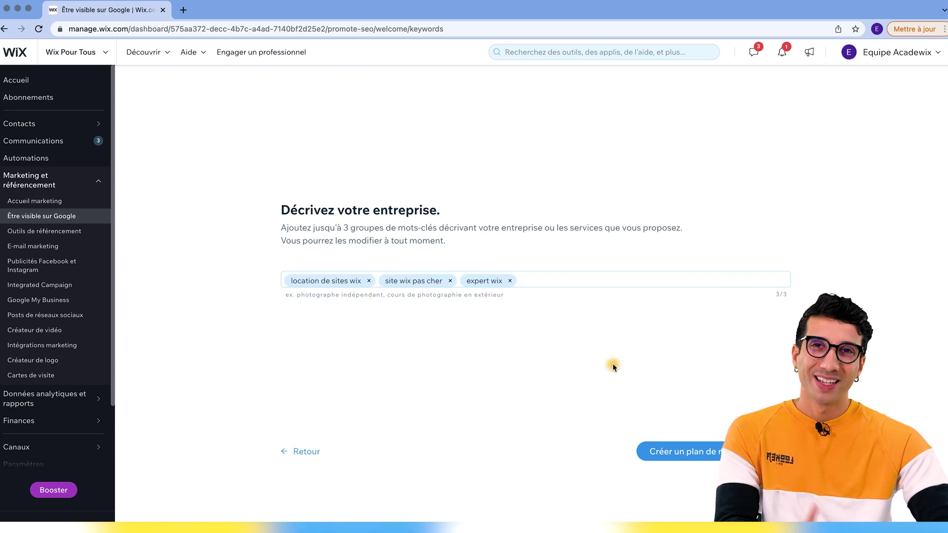
pyautogui.click(702, 452)
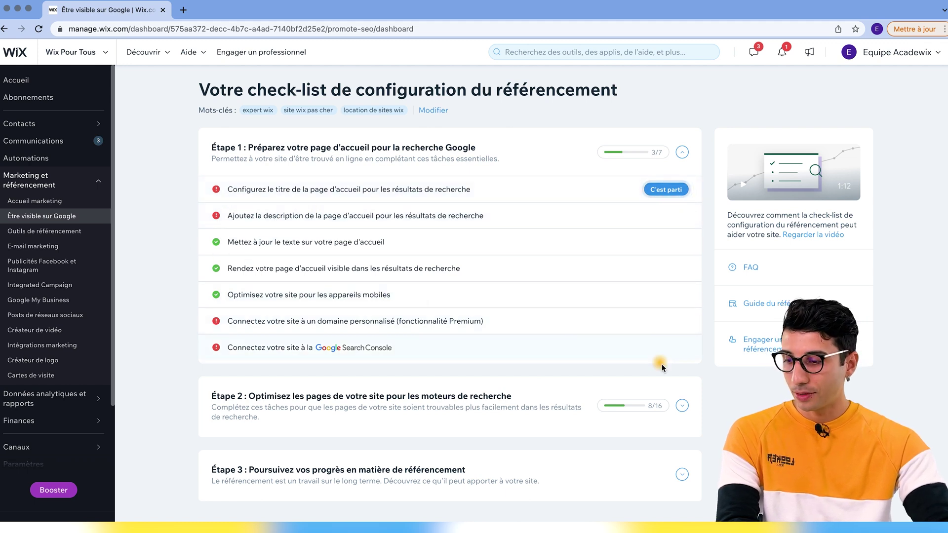
# - Review the tasks listed under Étape 2 and Étape 3 of the SEO checklist
pyautogui.click(682, 405)
pyautogui.scroll(-2, 637, 412)
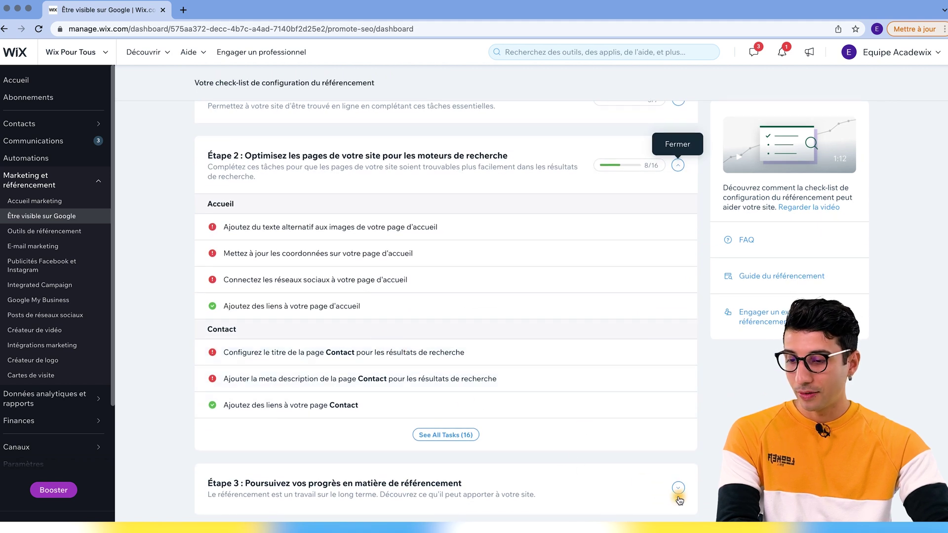
pyautogui.scroll(2, 477, 484)
pyautogui.scroll(-1, 567, 486)
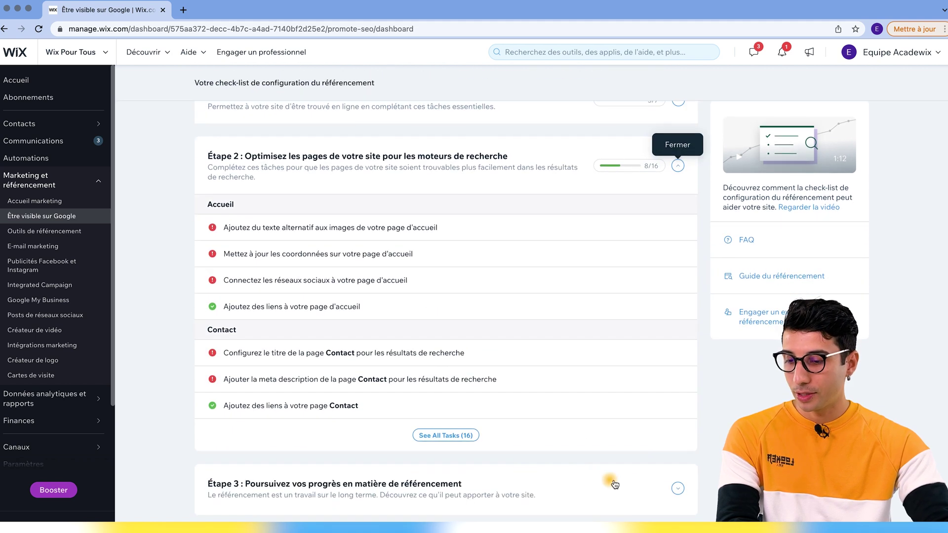
pyautogui.click(675, 488)
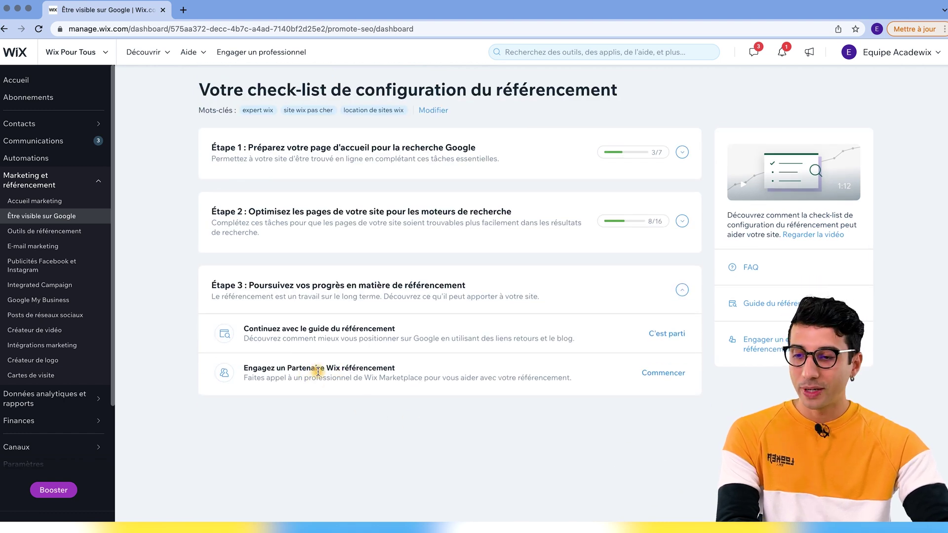
pyautogui.click(682, 291)
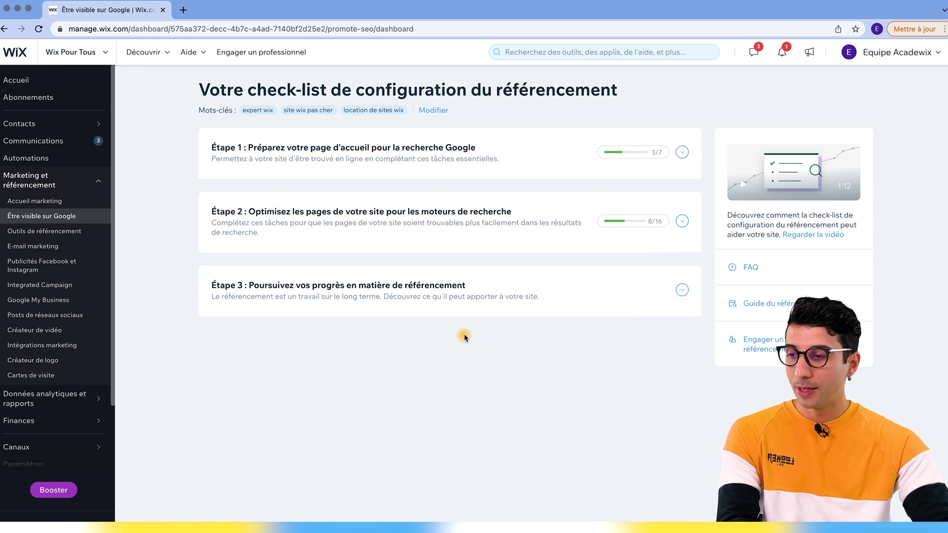
# - Under Étape 1, apply "Location De Sites Wix | Wix Pour Tous | Paris" as the homepage title for search results
pyautogui.click(682, 153)
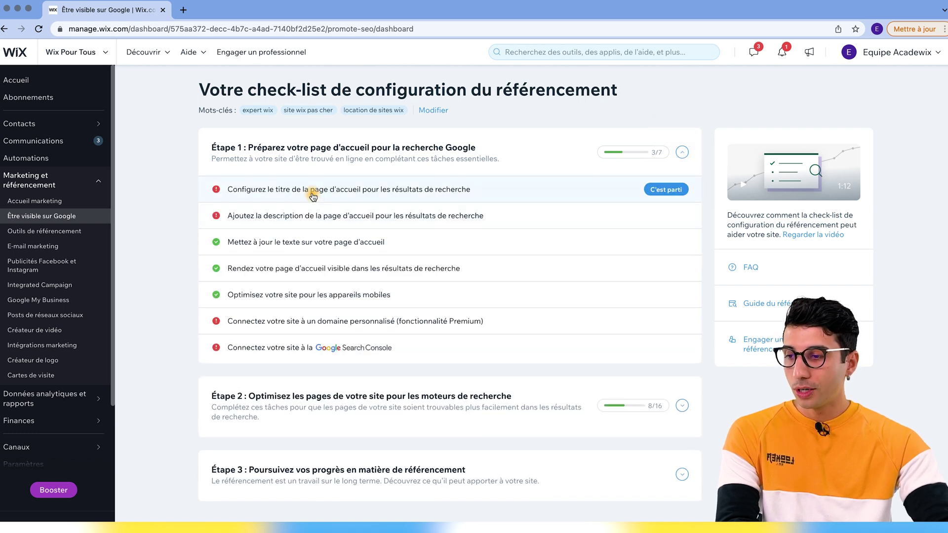
pyautogui.click(421, 195)
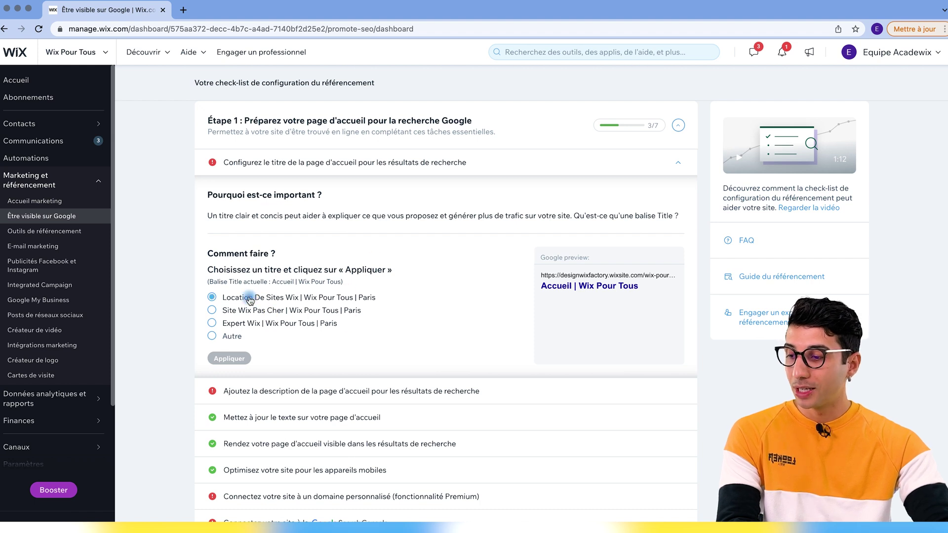
pyautogui.click(253, 322)
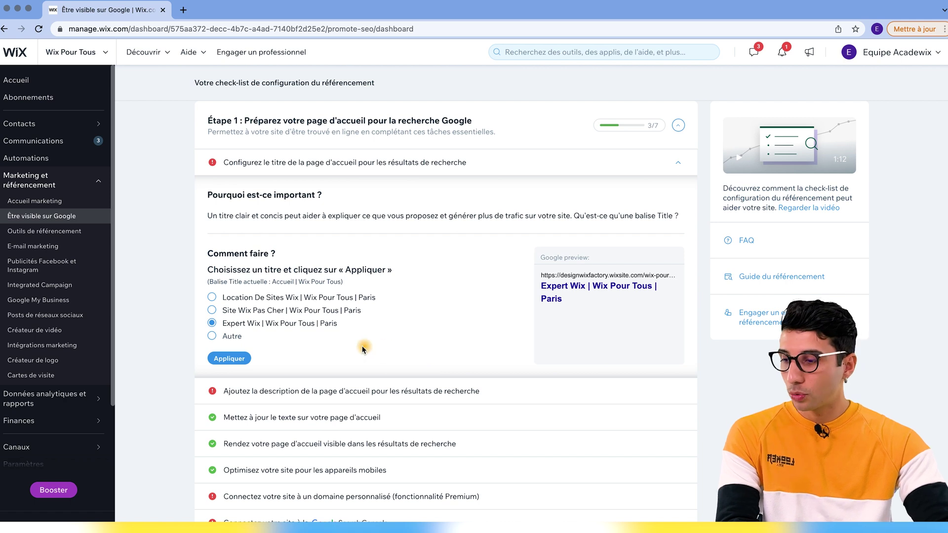
pyautogui.click(279, 298)
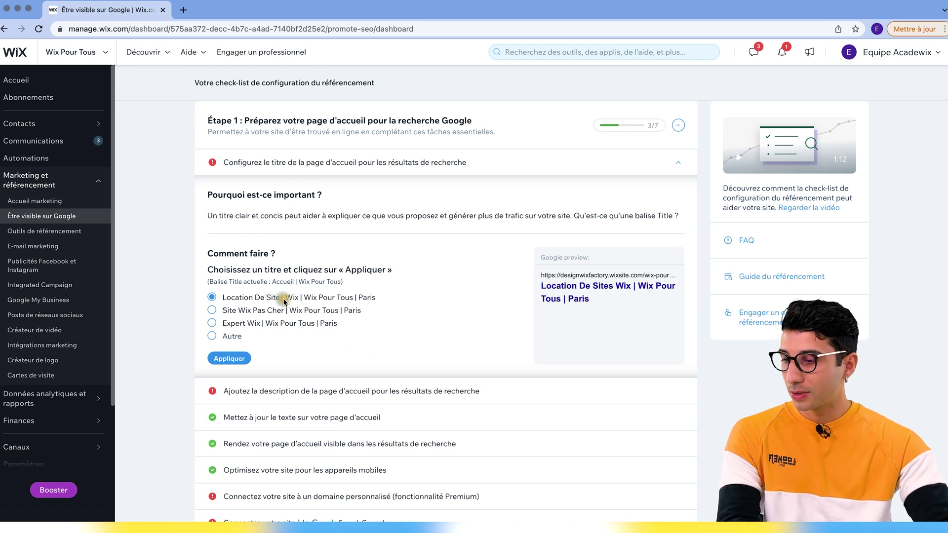
pyautogui.click(231, 358)
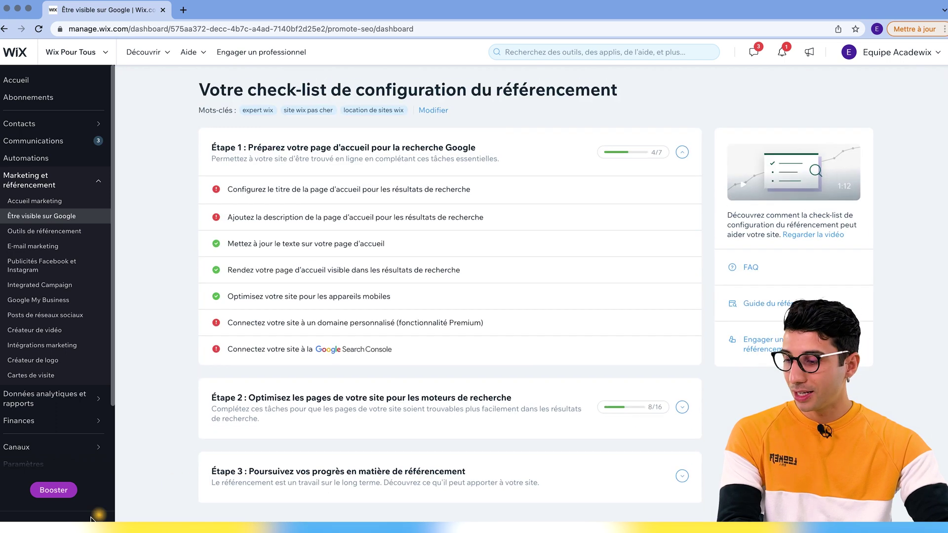
# - Open the site in the Wix Editor and view the "Bases de référencement" settings of the Accueil page
pyautogui.click(53, 490)
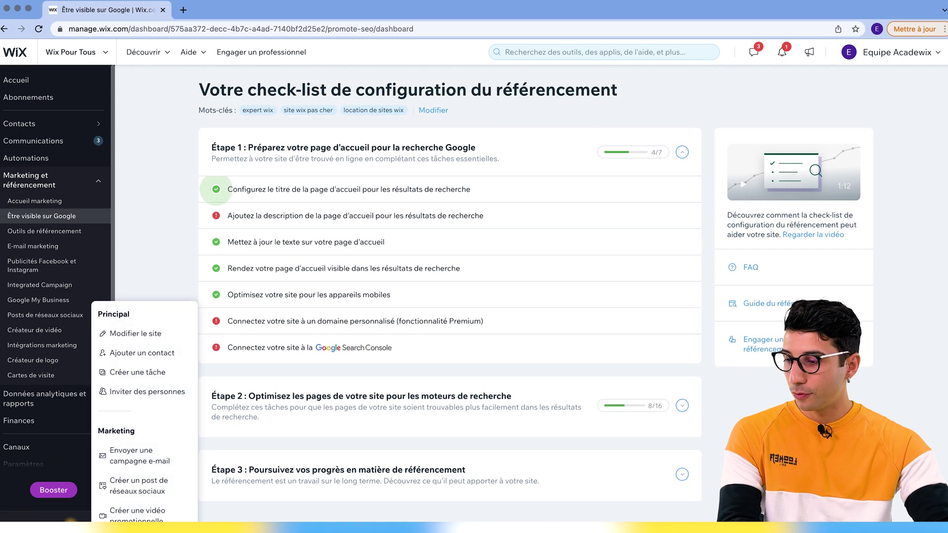
pyautogui.click(164, 333)
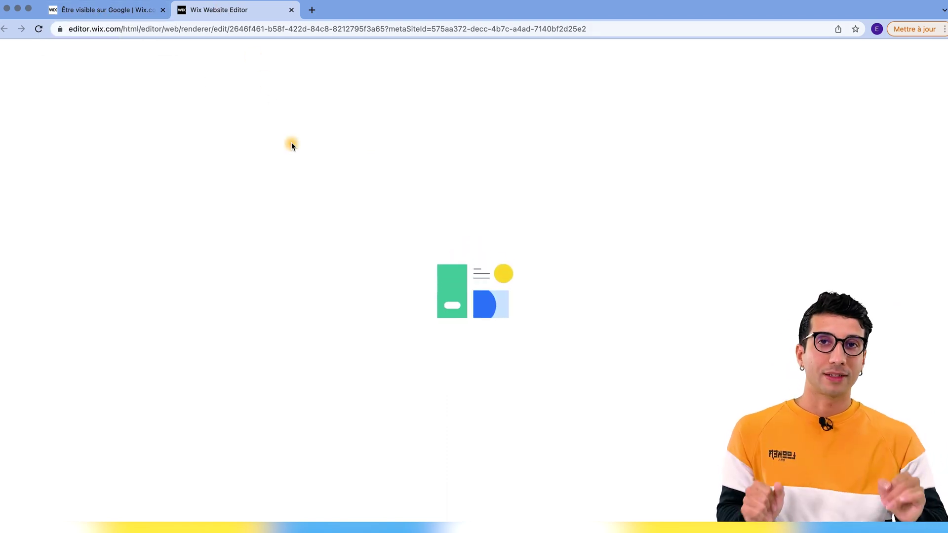
pyautogui.click(75, 74)
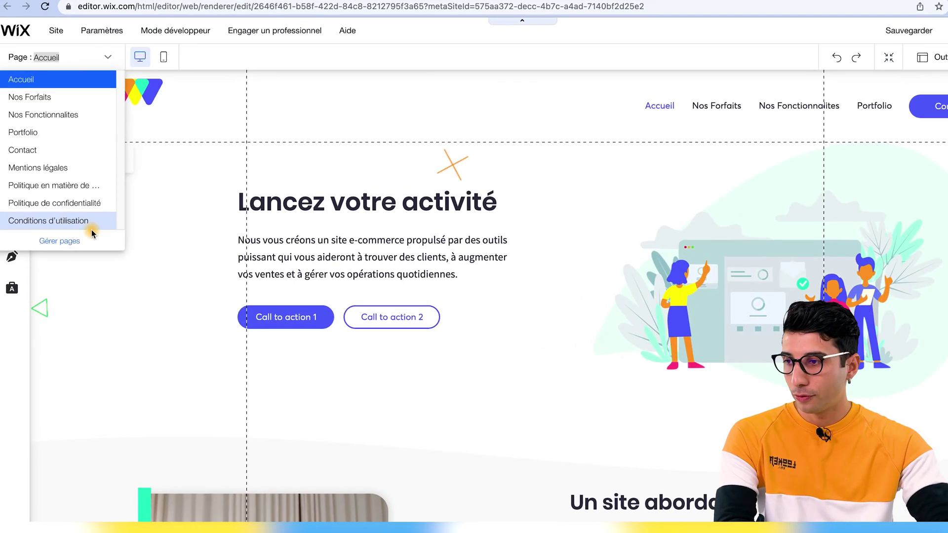
pyautogui.click(71, 241)
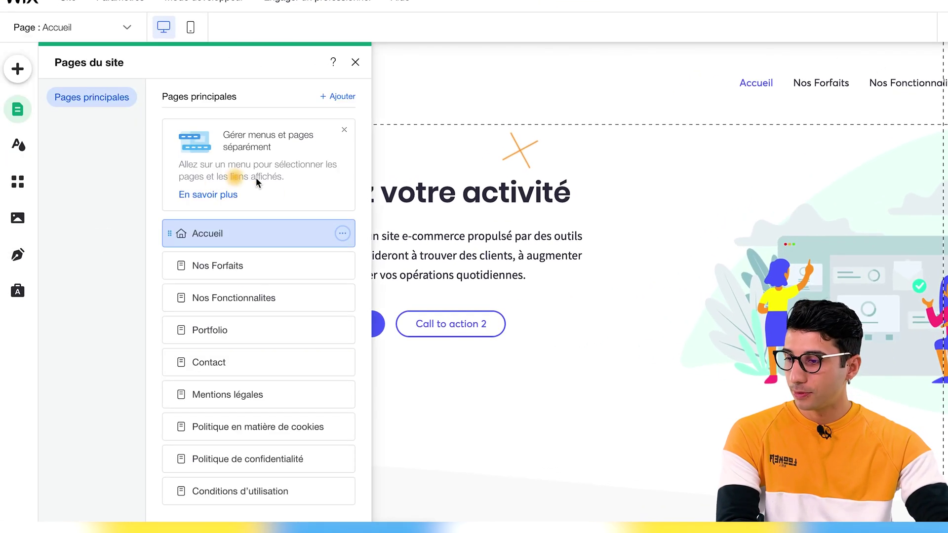
pyautogui.click(342, 233)
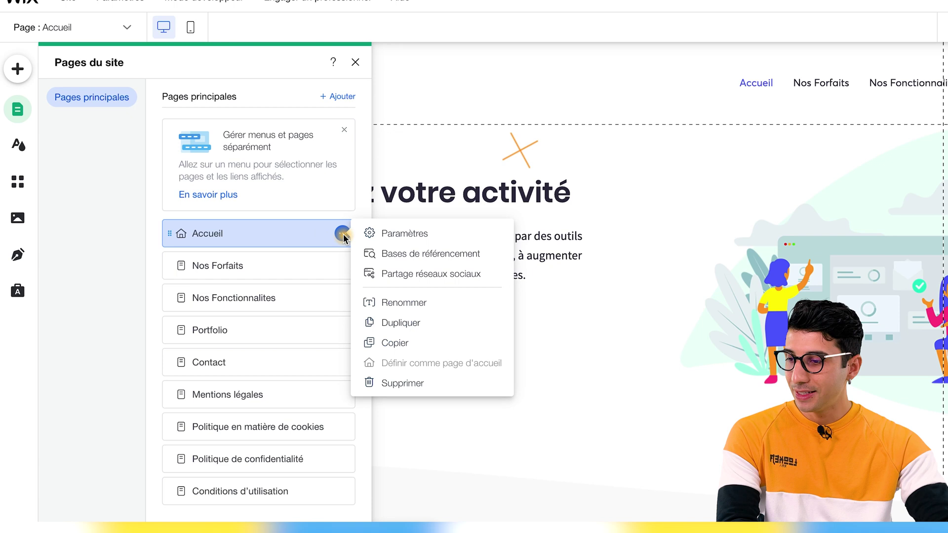
pyautogui.click(381, 255)
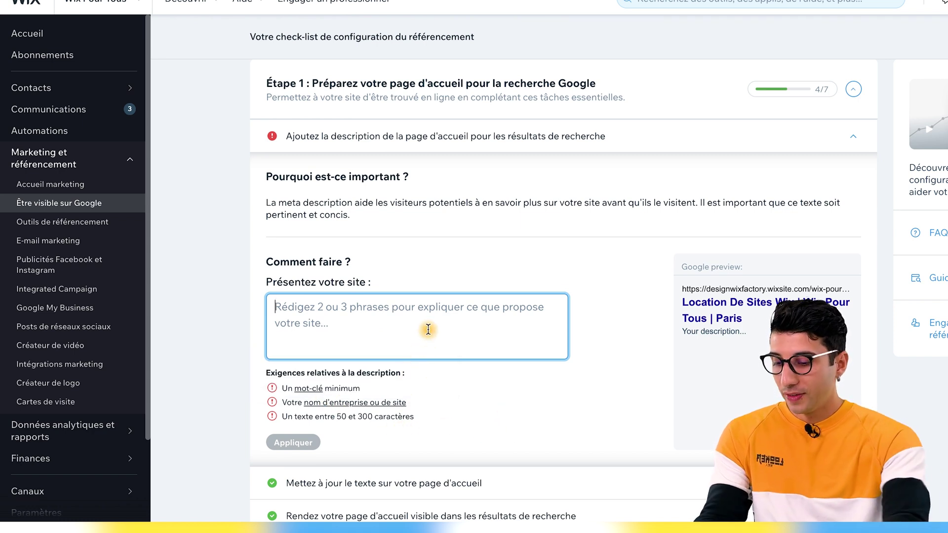
# - Apply homepage description "Wix pour tous est une nouvelle agence Wix qui propose de la location de sites Wix, ainsi que la création de sites Wix pas cher."
pyautogui.write('W')
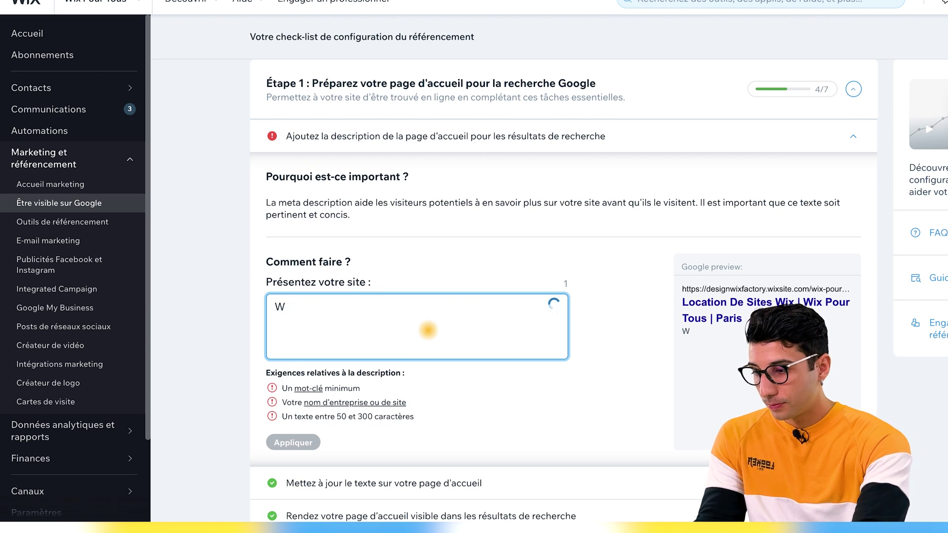
pyautogui.write('ix pour tous est une nouvelle agence Wix qui propose de la location de sites Wix, ainsi q')
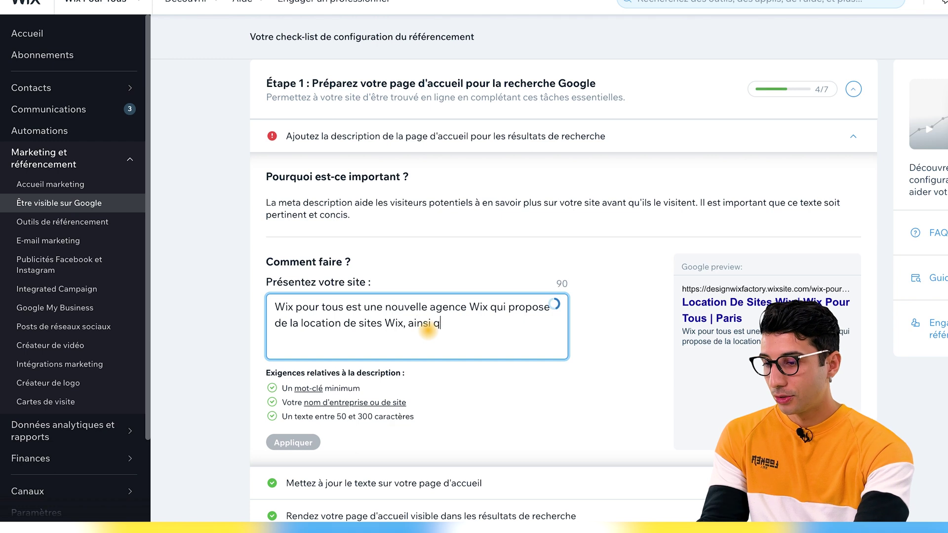
pyautogui.write('ue la création de sites Wix pas cher')
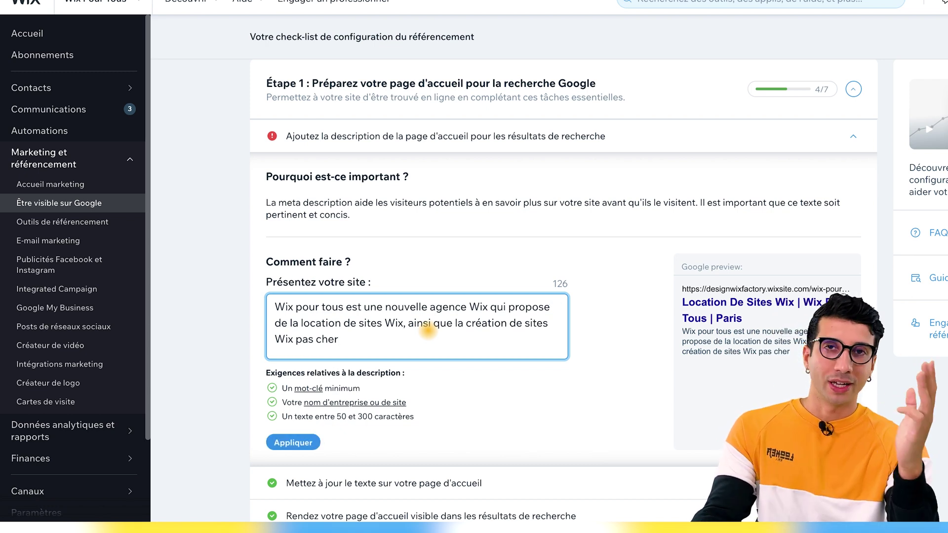
pyautogui.write('.')
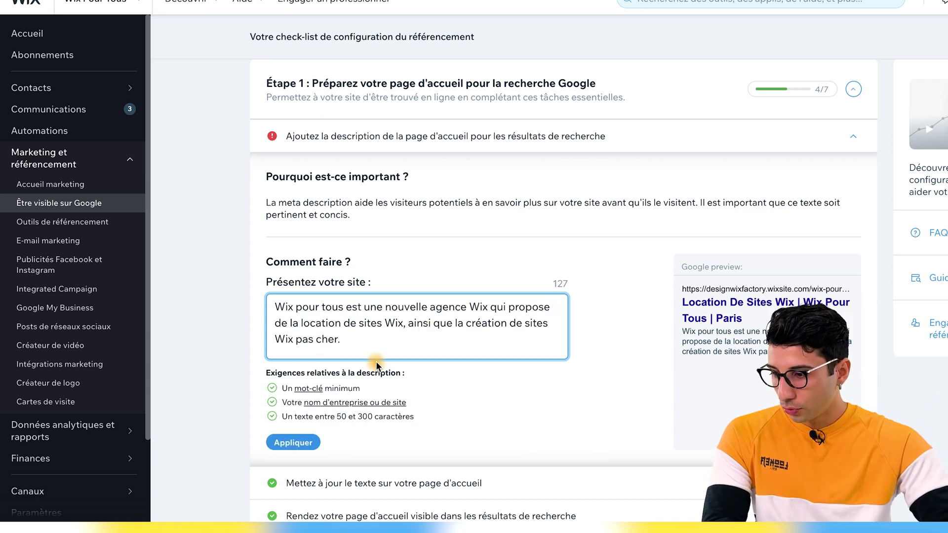
pyautogui.click(291, 447)
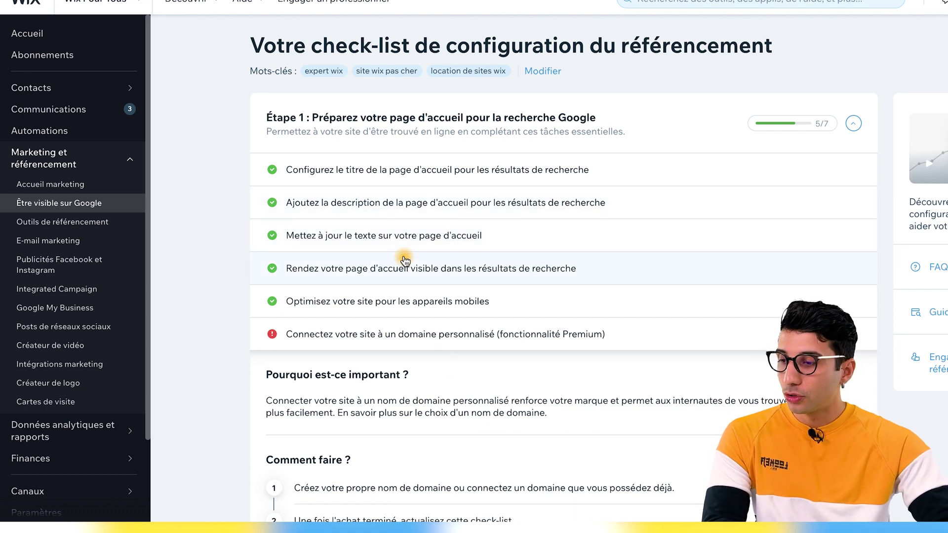
# - Review the requirements of the Étape 1 tasks for the homepage's visibility in search results and the homepage text
pyautogui.click(379, 277)
pyautogui.scroll(-1, 365, 370)
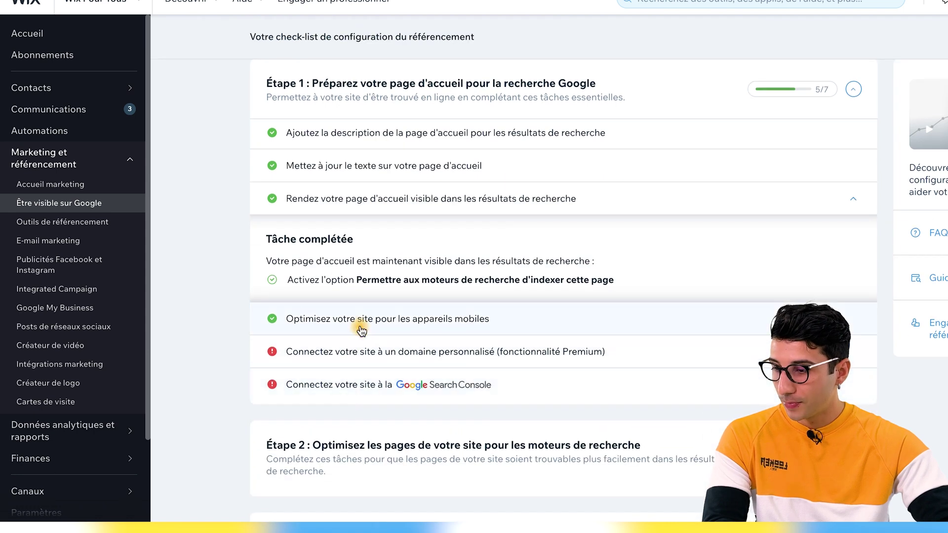
pyautogui.click(381, 205)
pyautogui.click(436, 235)
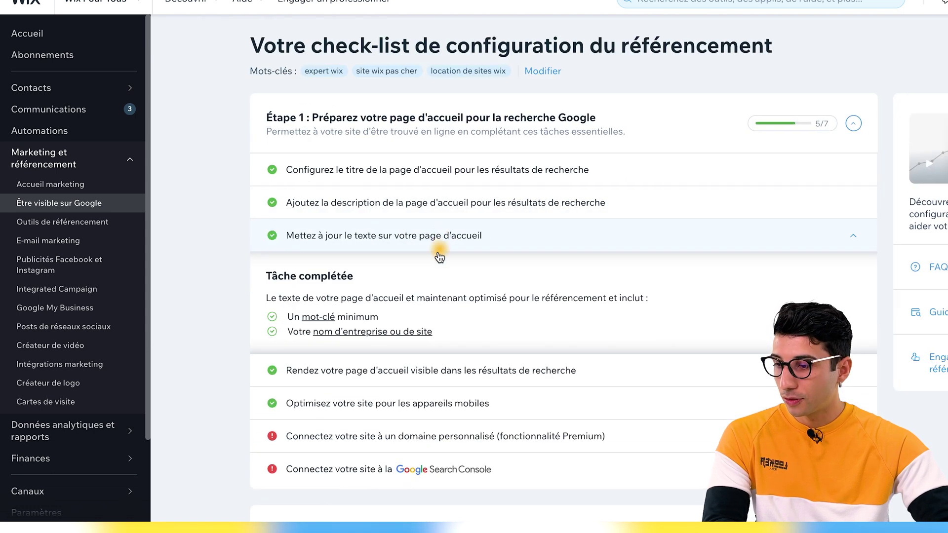
pyautogui.scroll(-2, 368, 316)
# - In the editor, replace the Accueil page's main heading "Lancez votre activité" with "Location & créations de sites Wix efficaces"
pyautogui.moveTo(320, 234)
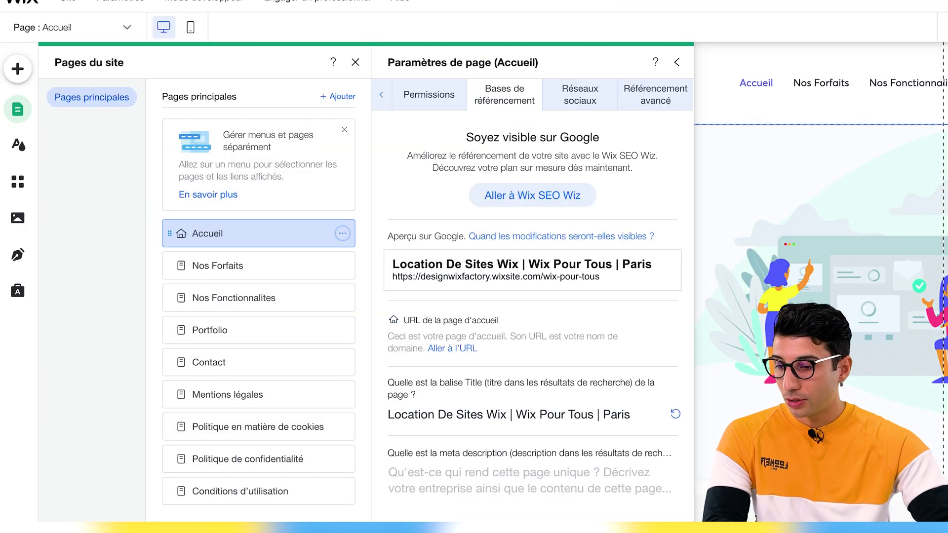
pyautogui.press('Escape')
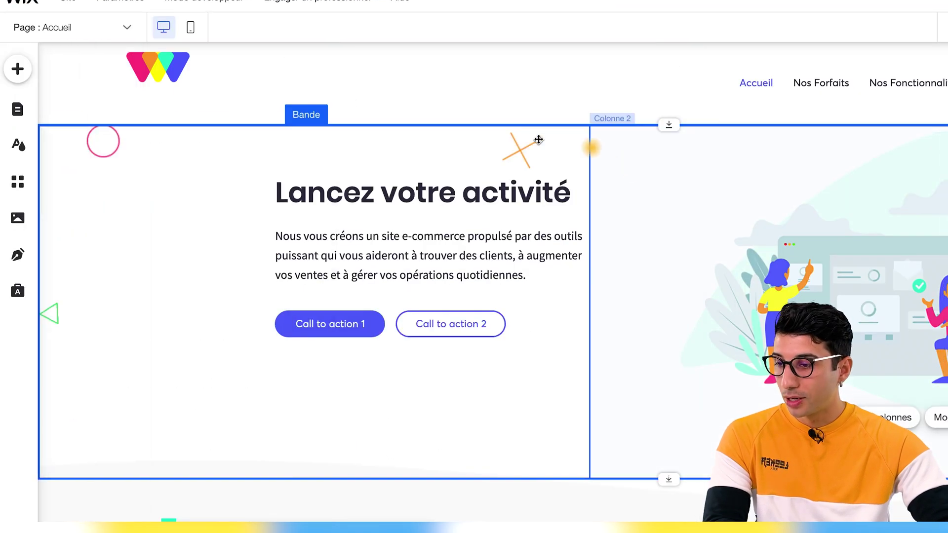
pyautogui.doubleClick(415, 190)
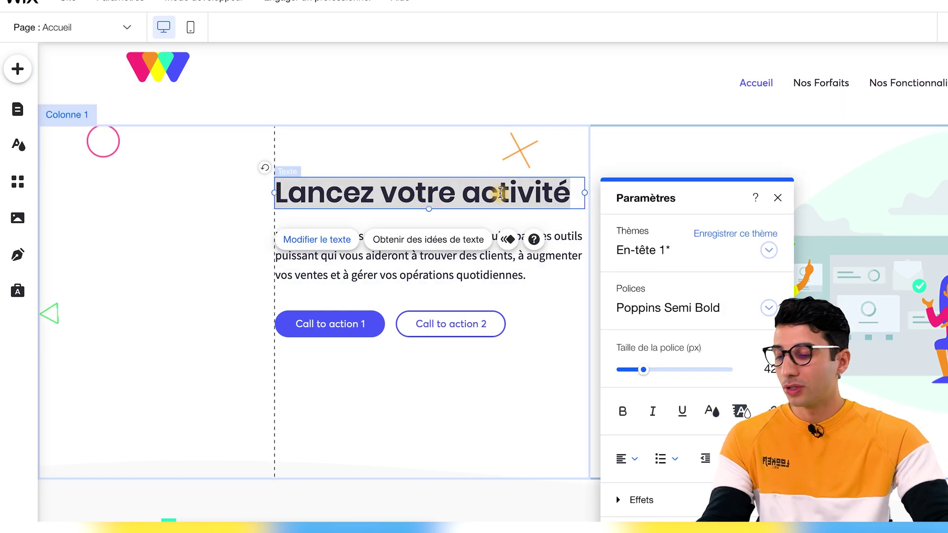
pyautogui.write('Locations')
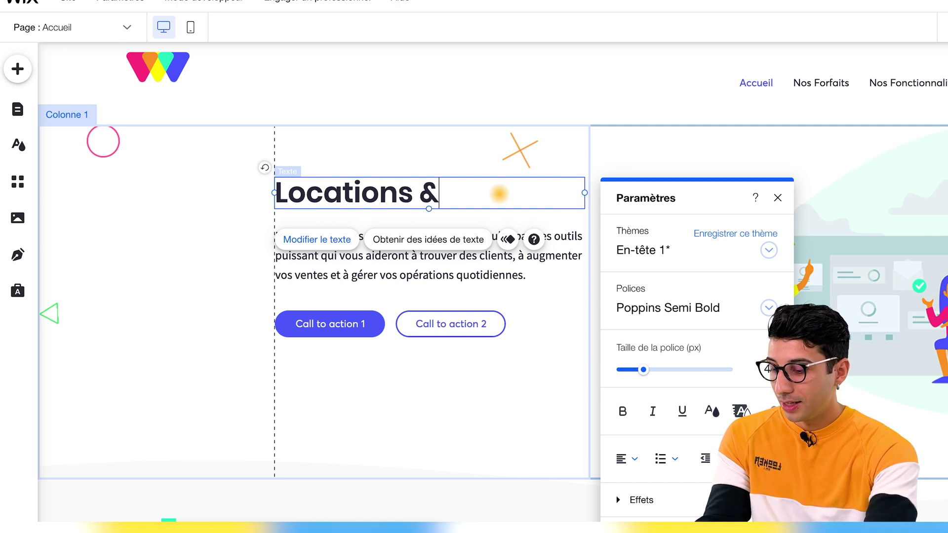
pyautogui.write(' & créations de si')
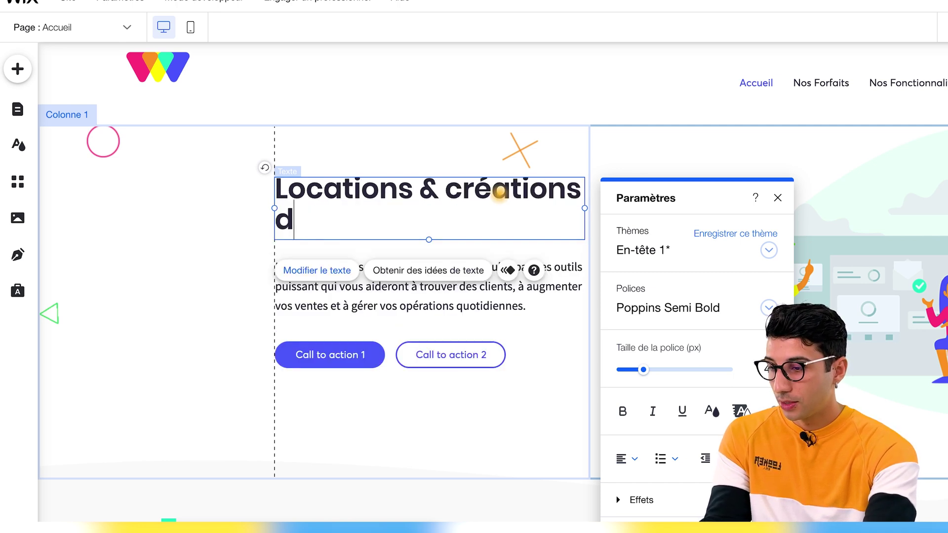
pyautogui.write('tes Wix efficaces')
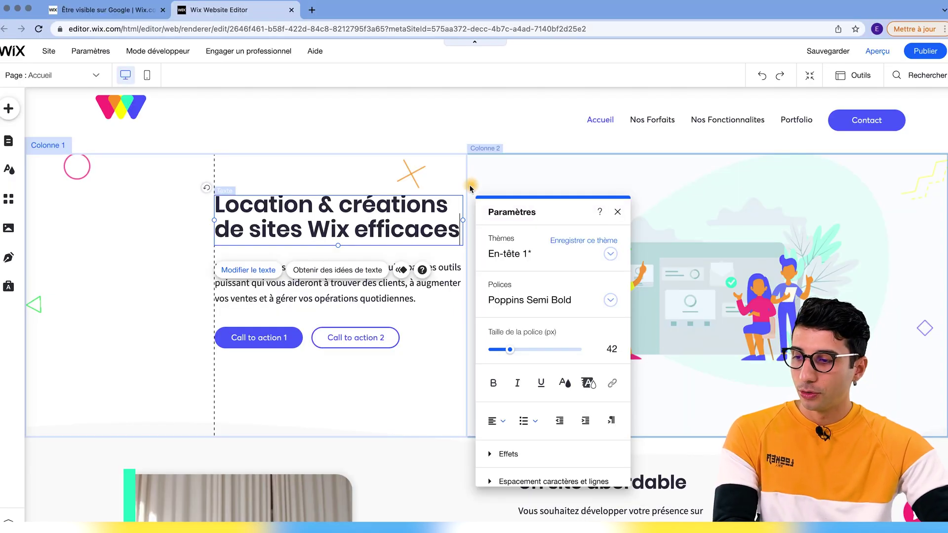
pyautogui.moveTo(229, 202); pyautogui.dragTo(292, 207)
pyautogui.moveTo(213, 234); pyautogui.dragTo(214, 227)
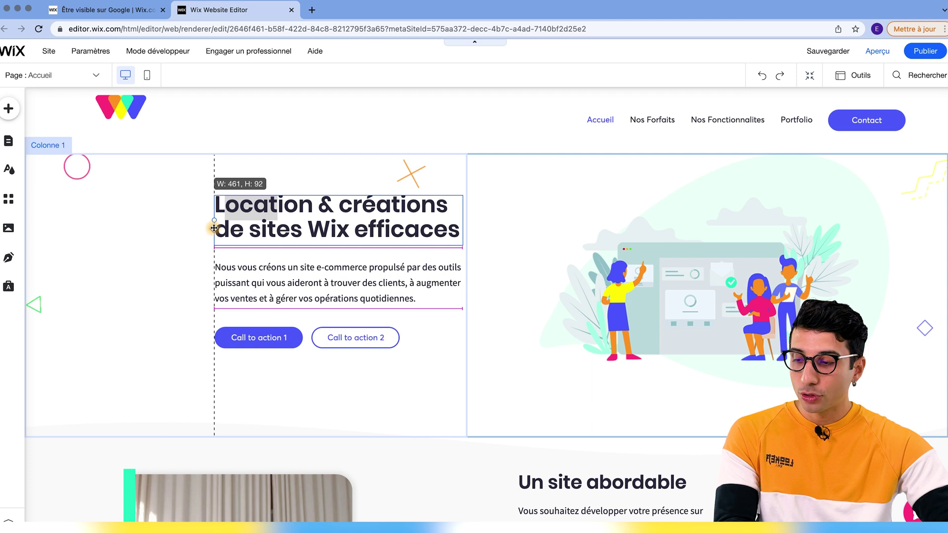
pyautogui.click(522, 173)
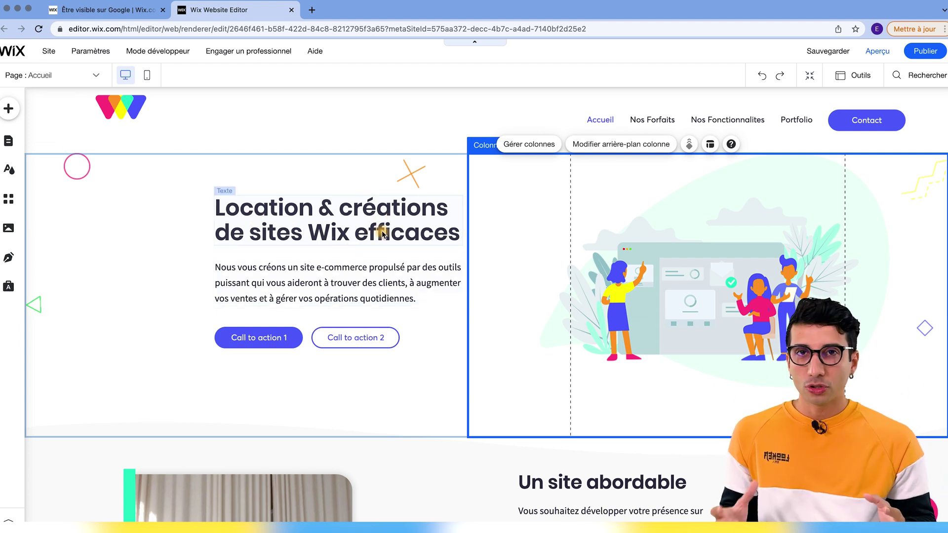
# - Change the "Un site abordable" heading on the Accueil page to "Optez pour un site Wix pas cher"
pyautogui.scroll(-2, 385, 237)
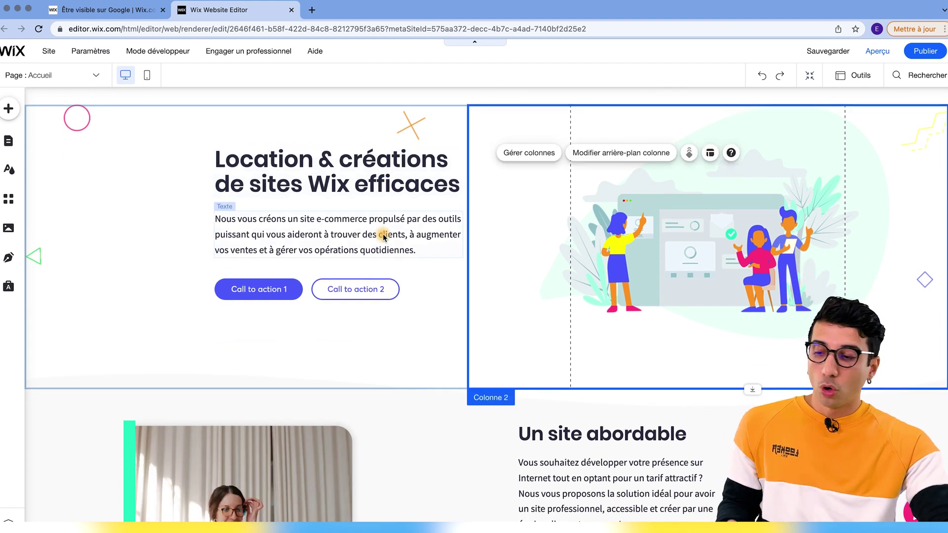
pyautogui.scroll(-1, 576, 383)
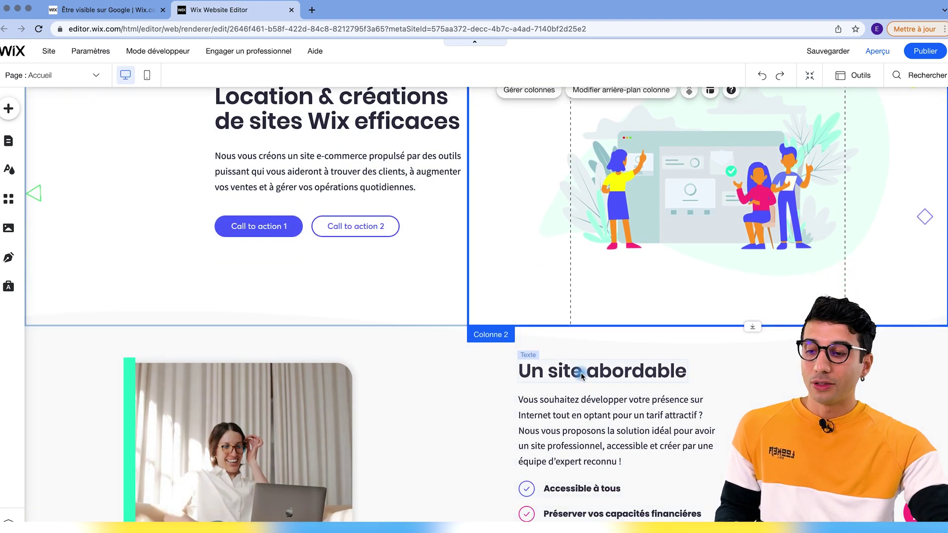
pyautogui.doubleClick(582, 374)
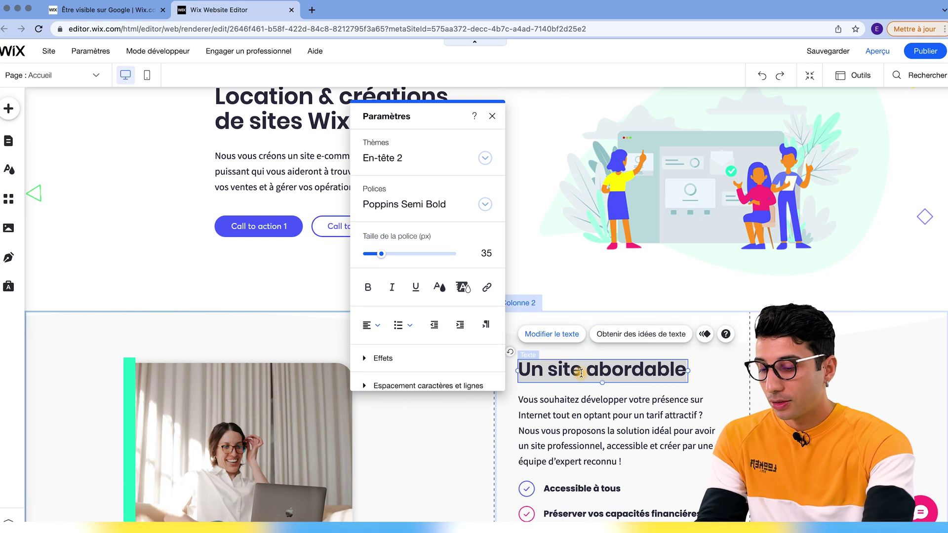
pyautogui.write('Optez pour un')
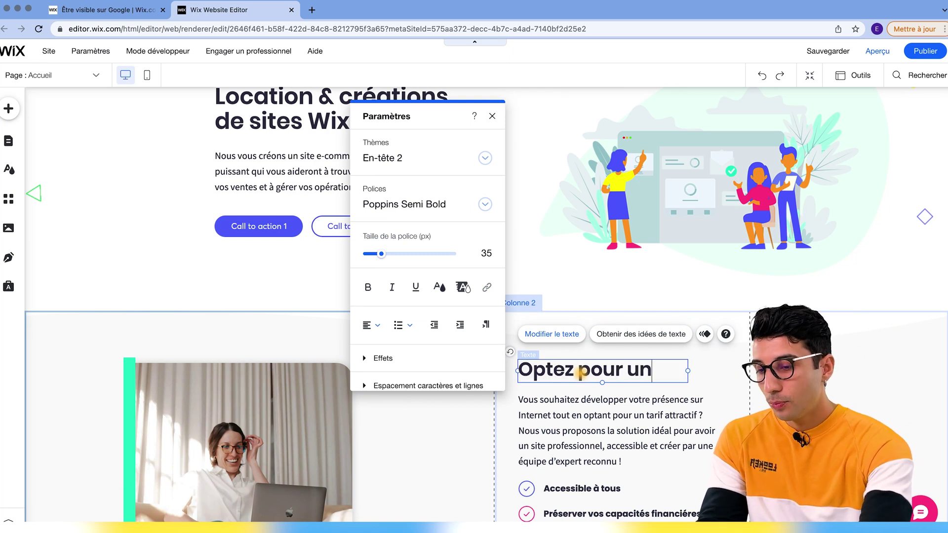
pyautogui.write(' site Wix pas cher')
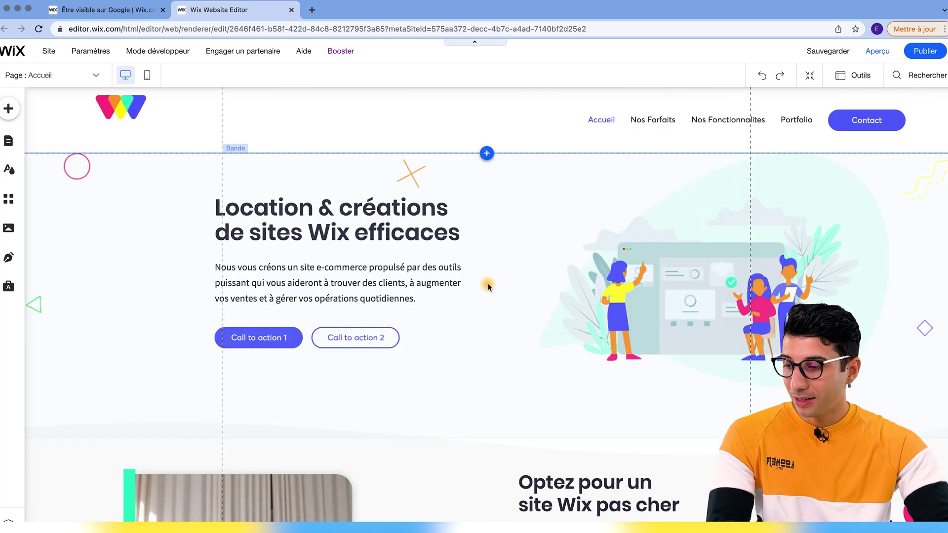
# - Publish the site and dismiss the follow-up dialogs without editing the mobile version
pyautogui.click(932, 52)
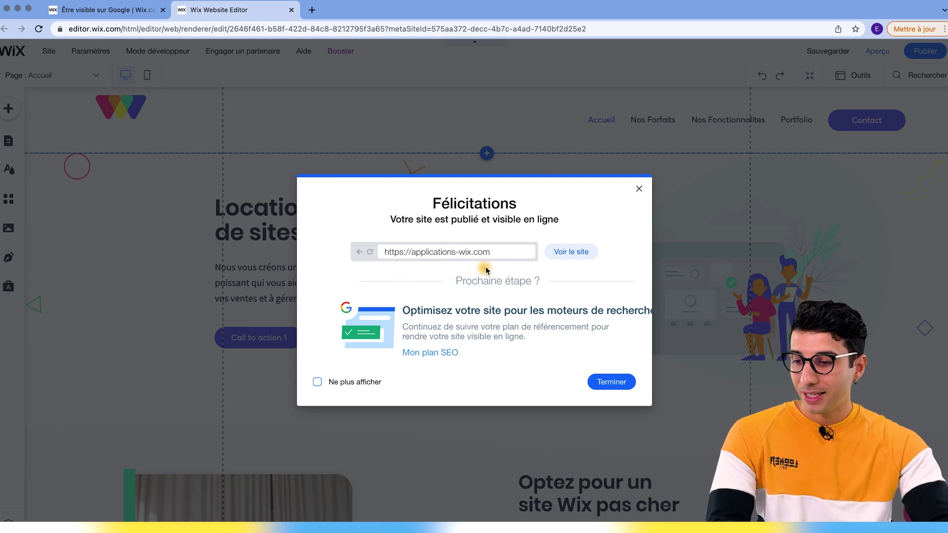
pyautogui.click(623, 384)
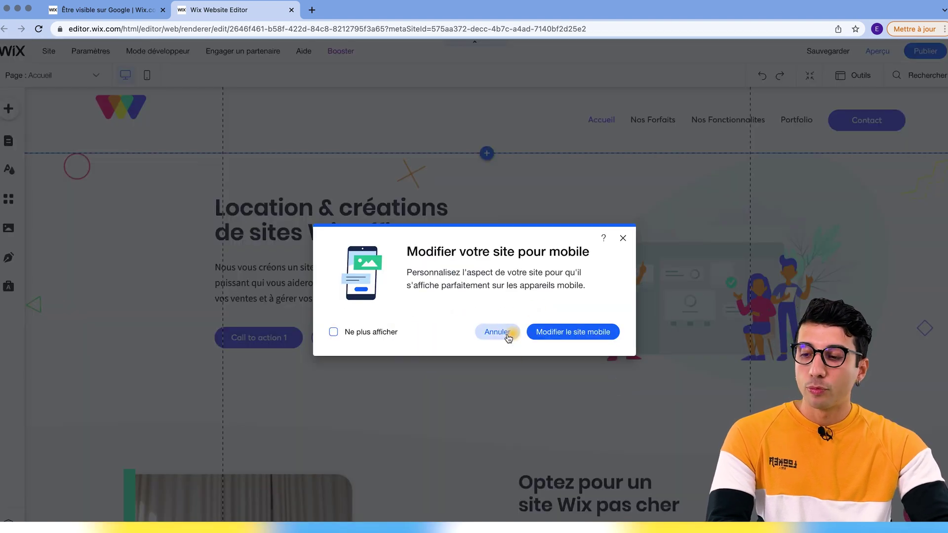
pyautogui.click(518, 339)
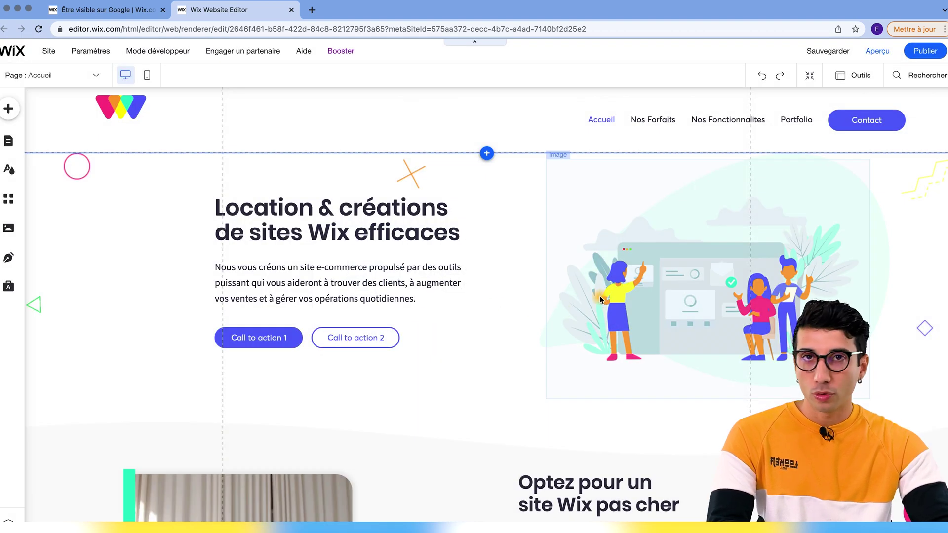
# - Return to the SEO checklist and review all tasks under Étape 2 for each site page
pyautogui.click(123, 13)
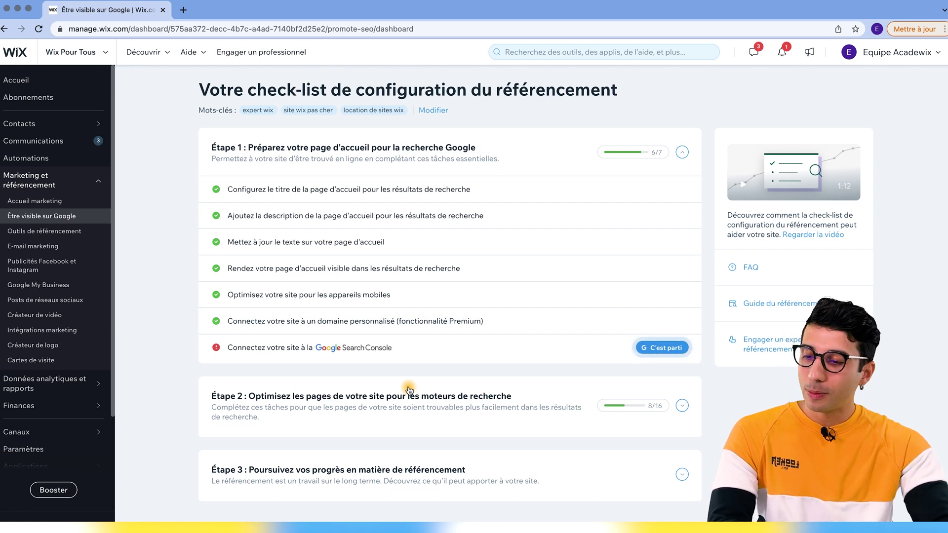
pyautogui.click(681, 405)
pyautogui.scroll(-2, 583, 422)
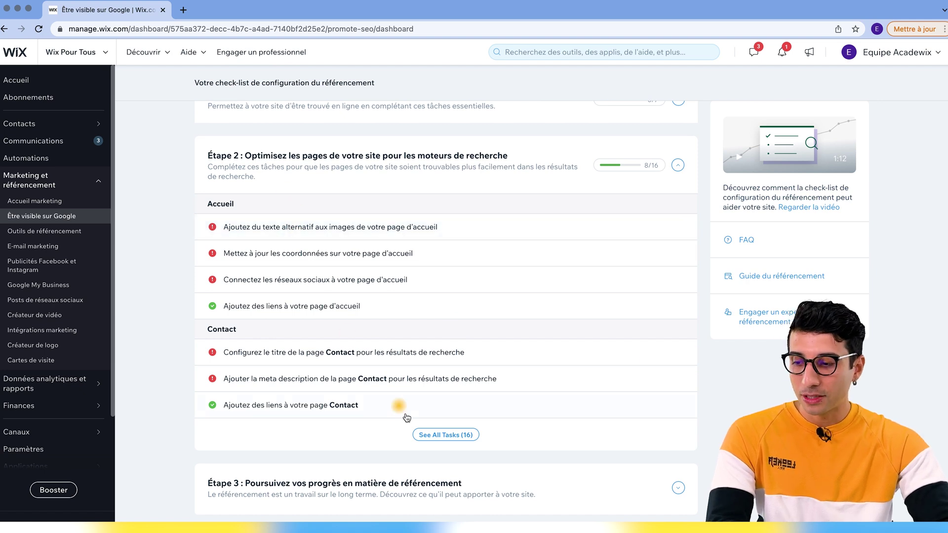
pyautogui.click(435, 436)
pyautogui.scroll(-4, 392, 378)
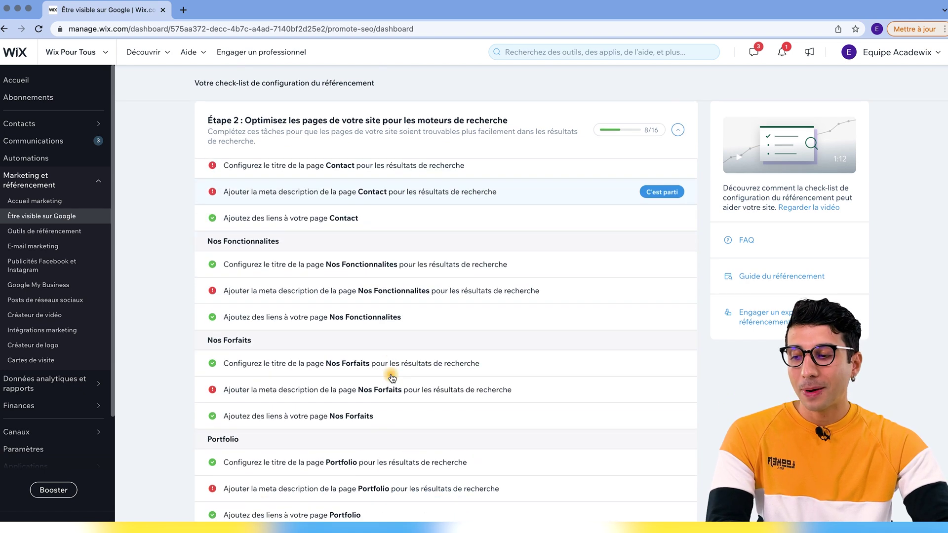
pyautogui.scroll(-1, 392, 378)
pyautogui.scroll(-2, 392, 379)
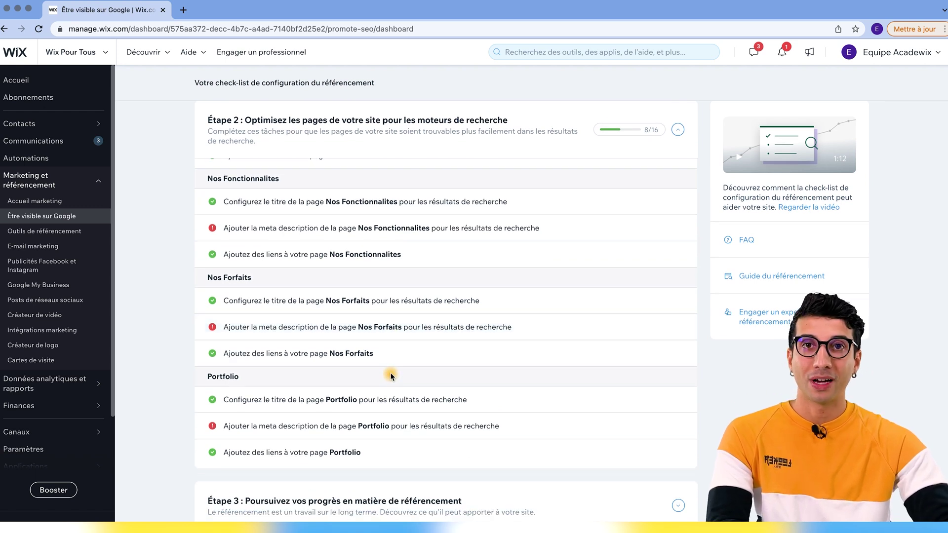
pyautogui.click(683, 128)
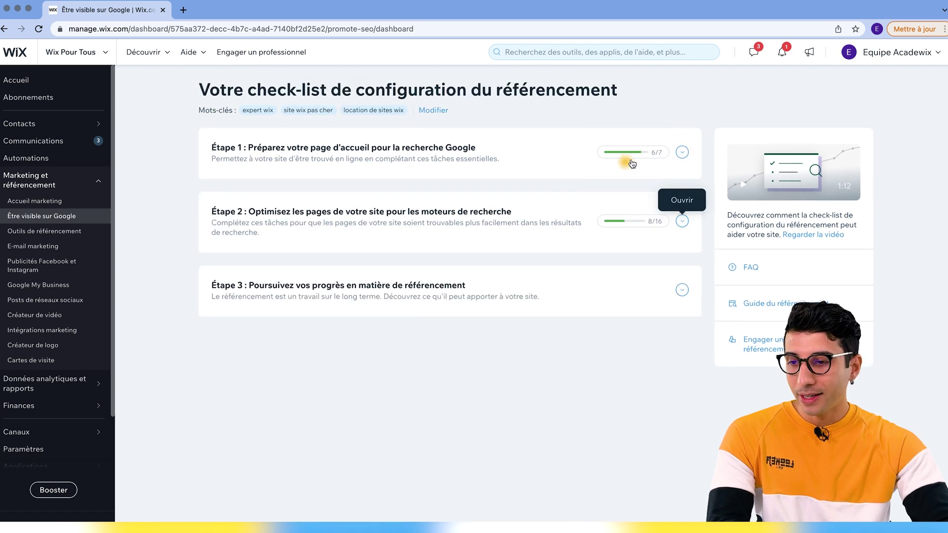
# - Under Étape 1, start connecting the site to Google Search Console and select the Google account for the SEO Wiz authorization
pyautogui.click(682, 152)
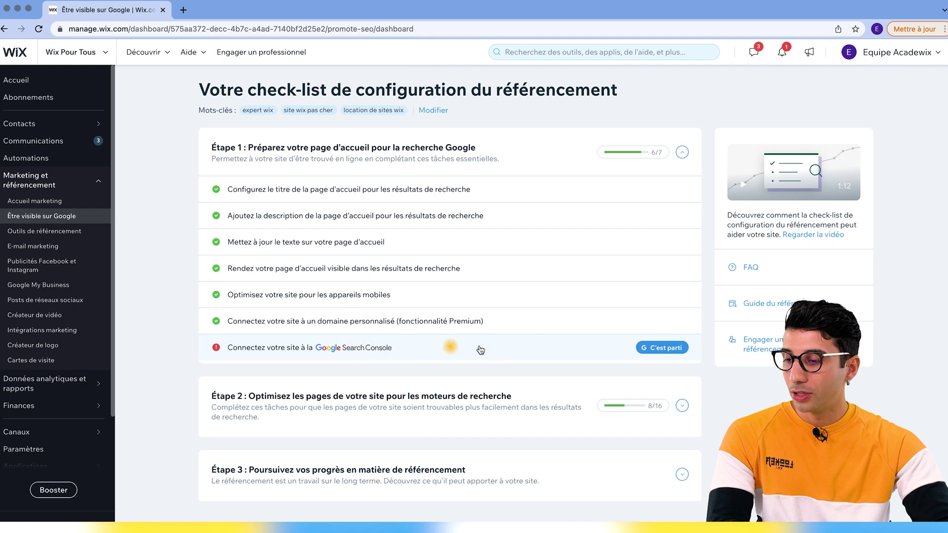
pyautogui.click(662, 348)
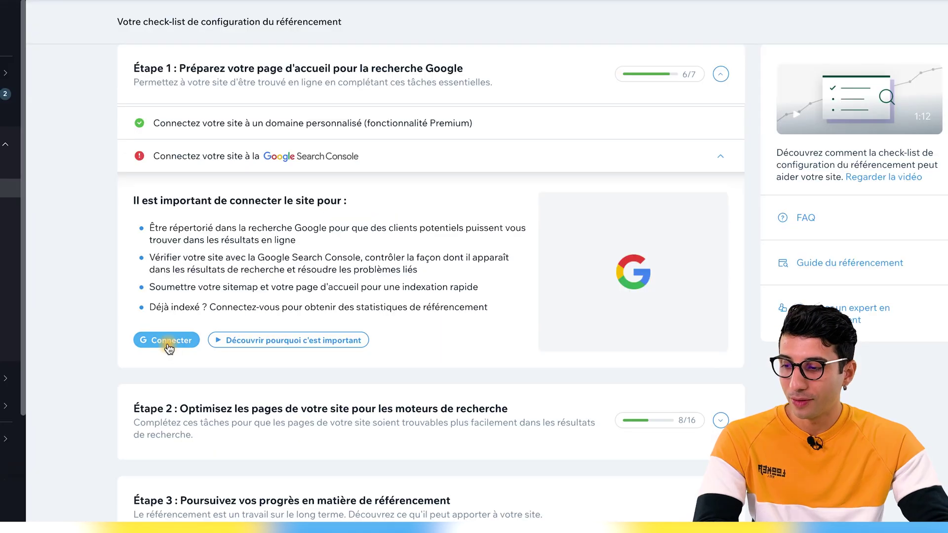
pyautogui.click(169, 346)
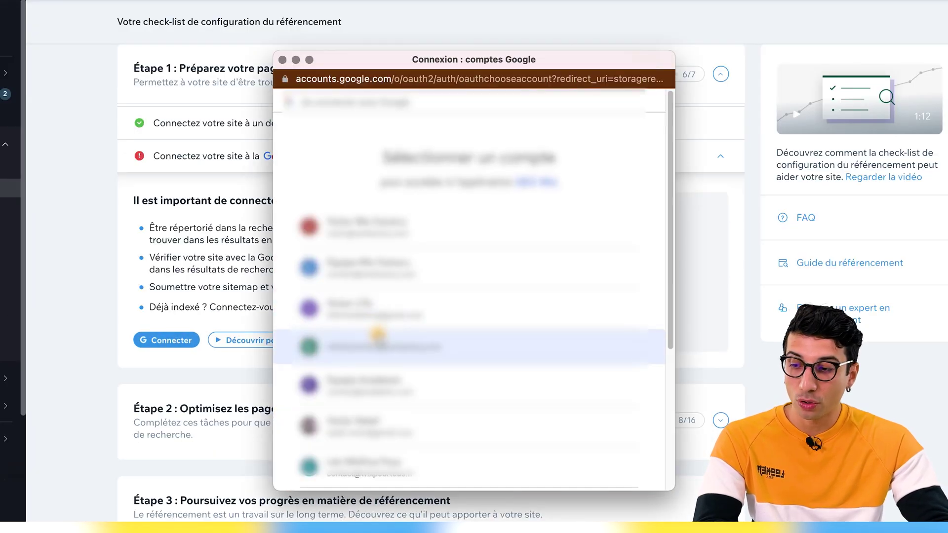
pyautogui.scroll(-5, 378, 336)
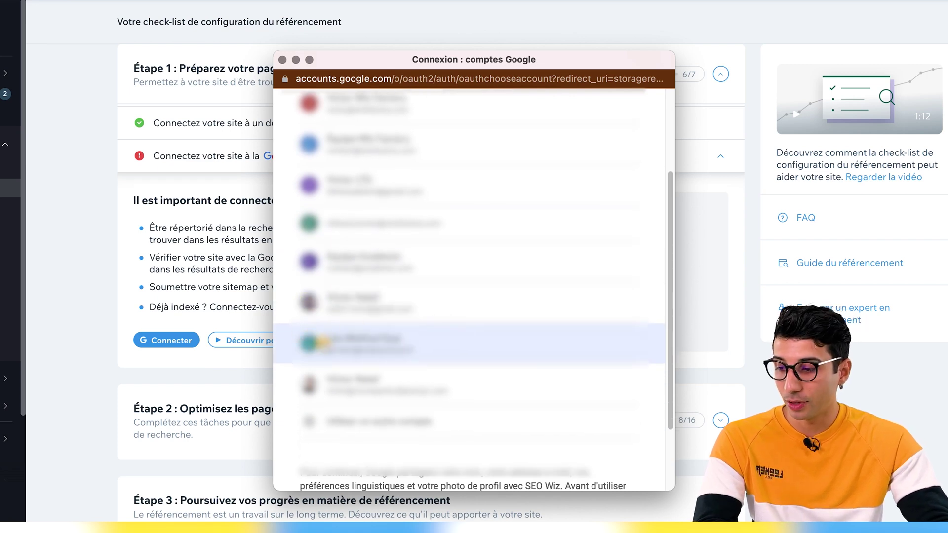
pyautogui.click(322, 343)
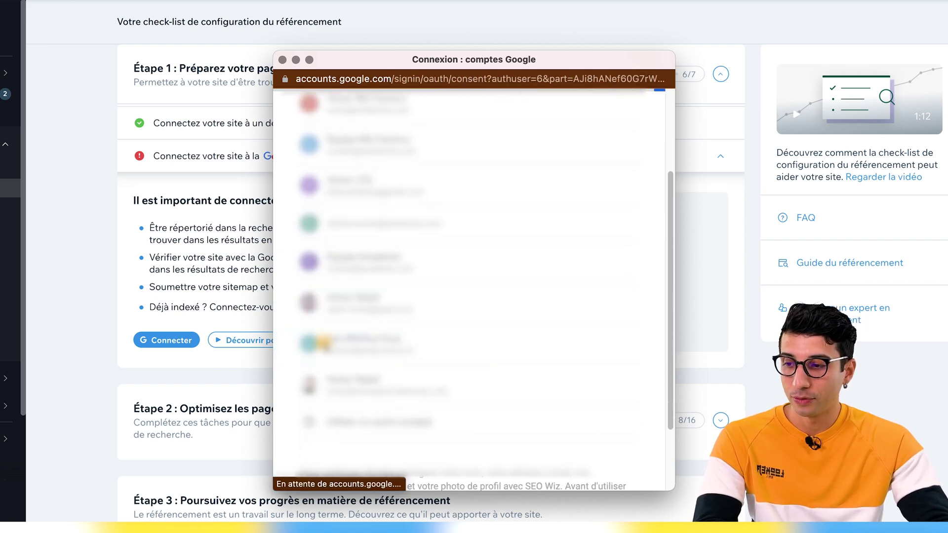
pyautogui.scroll(-5, 489, 322)
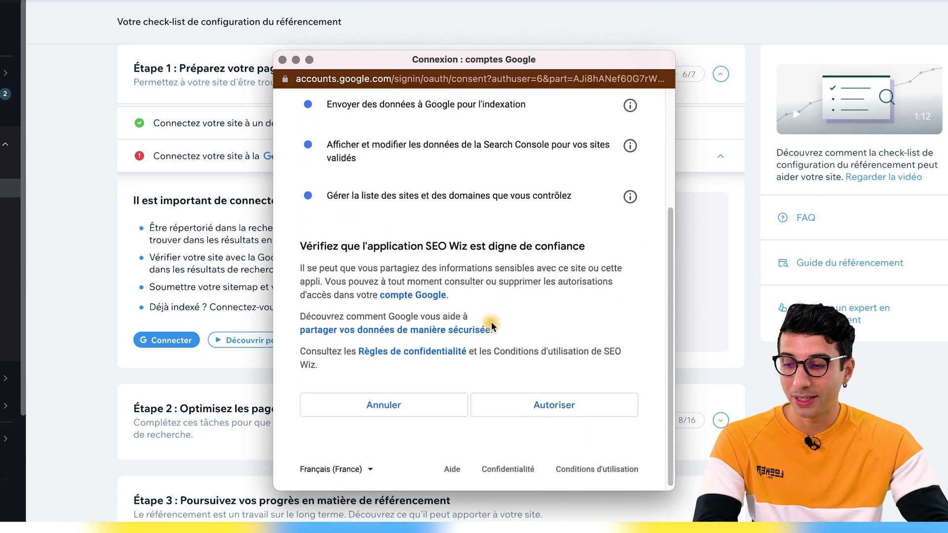